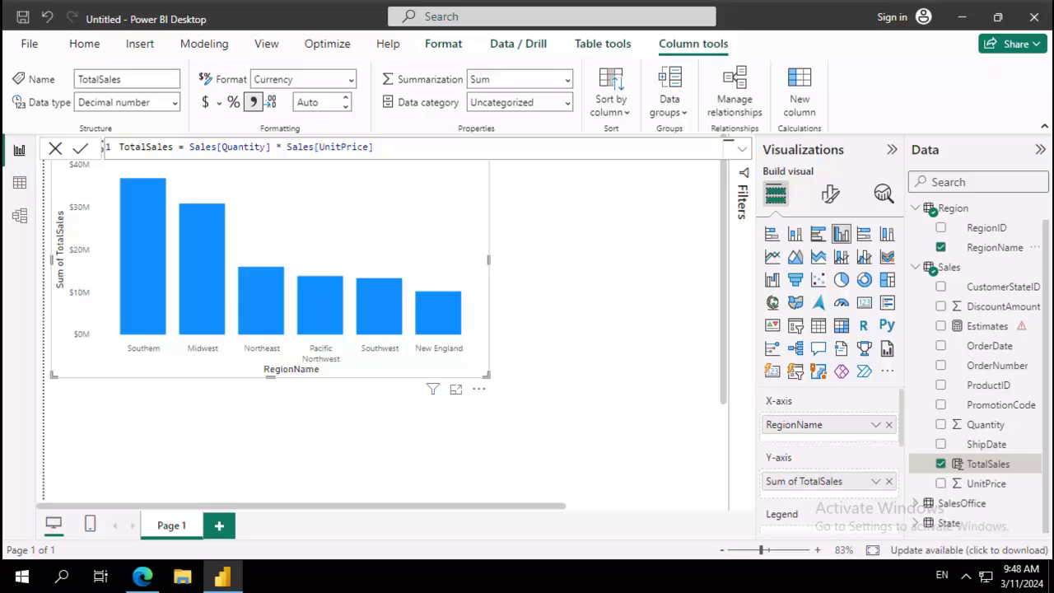
Deselect the Sum of TotalSales by RegionName column chart by clicking the empty canvas
{"action": "left_click", "coordinate": [630, 284]}
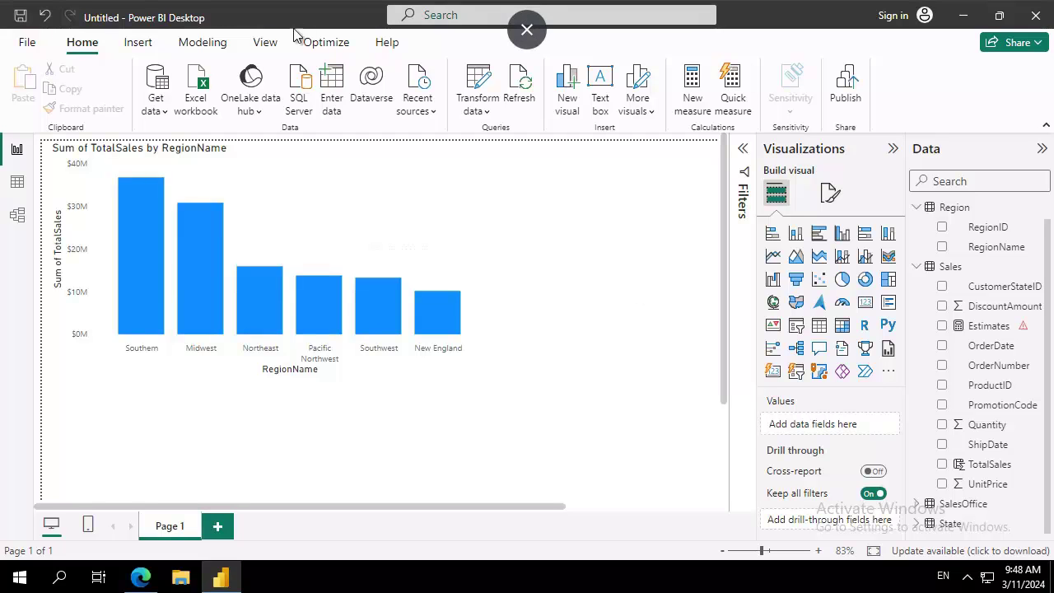
Start a new numeric range parameter named Est with the Fixed decimal number data type
{"action": "left_click", "coordinate": [202, 42]}
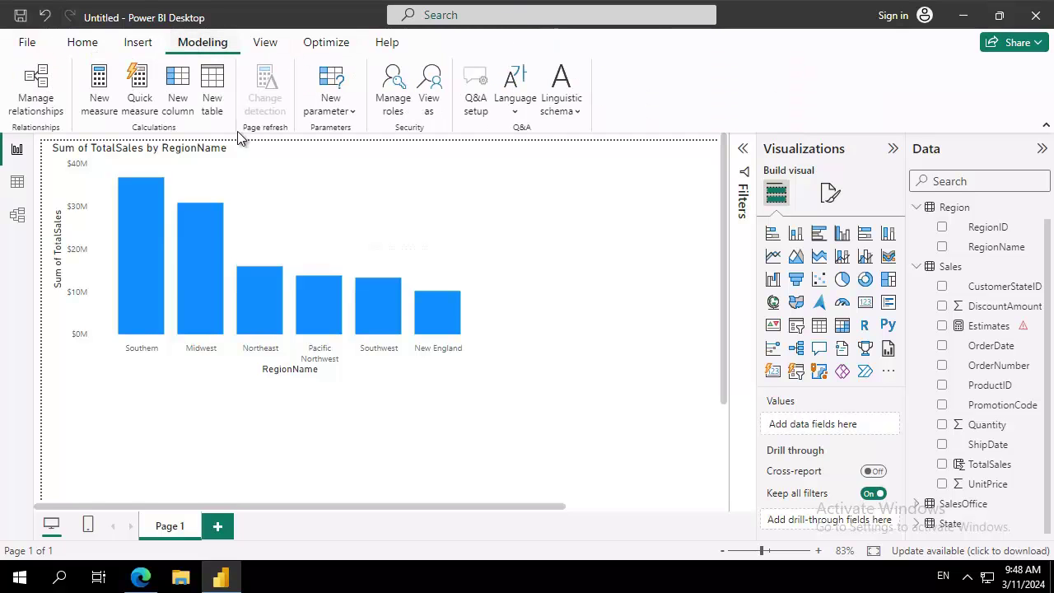
{"action": "left_click", "coordinate": [341, 110]}
{"action": "left_click", "coordinate": [329, 139]}
{"action": "left_click_drag", "start_coordinate": [460, 198], "coordinate": [231, 197]}
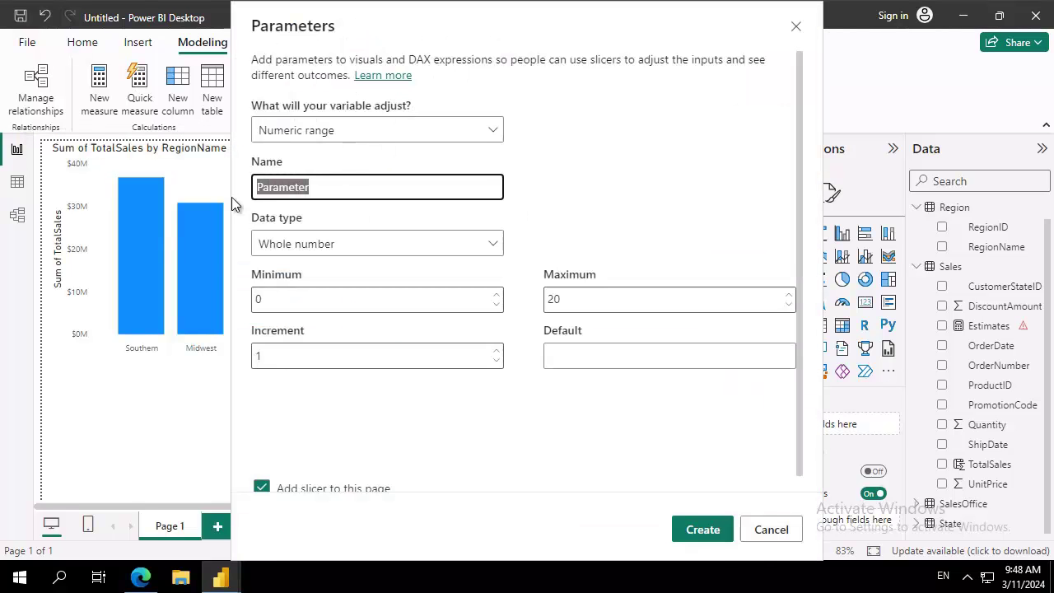
{"action": "type", "text": "Est"}
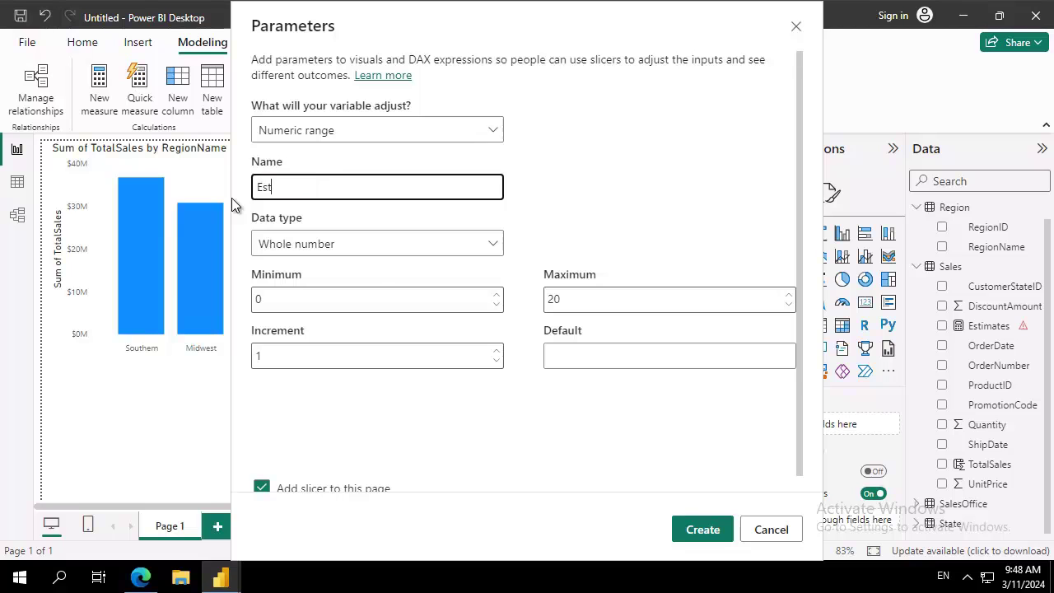
{"action": "left_click", "coordinate": [352, 247]}
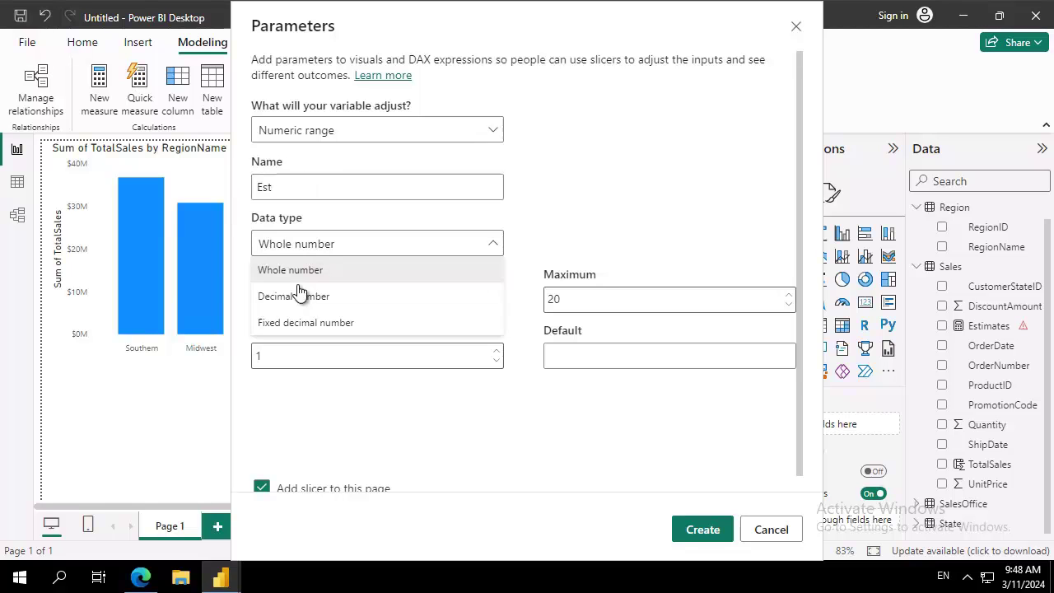
{"action": "left_click", "coordinate": [290, 324]}
Give Est a range of 0 to 2.5 with increment 0.05 and create it
{"action": "left_click", "coordinate": [287, 303]}
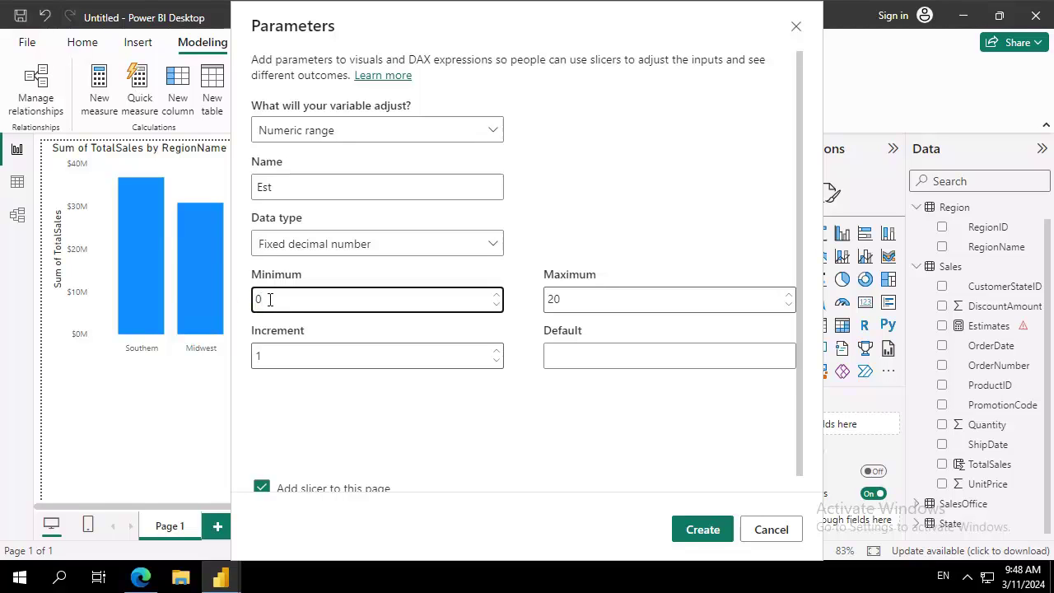
{"action": "left_click", "coordinate": [575, 302]}
{"action": "left_click_drag", "start_coordinate": [575, 302], "coordinate": [550, 303]}
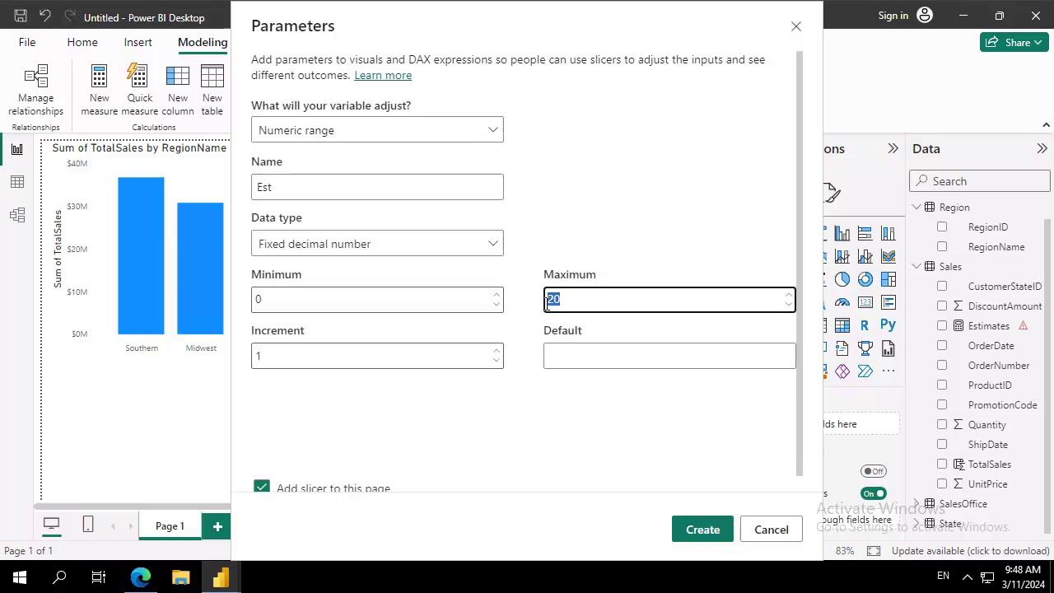
{"action": "type", "text": "2.5"}
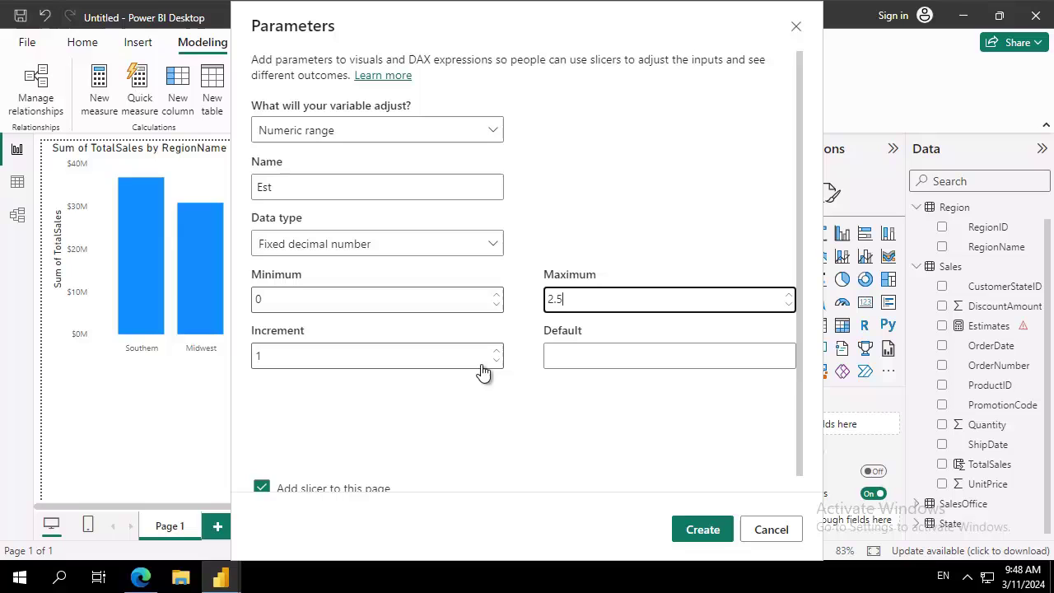
{"action": "left_click", "coordinate": [293, 366]}
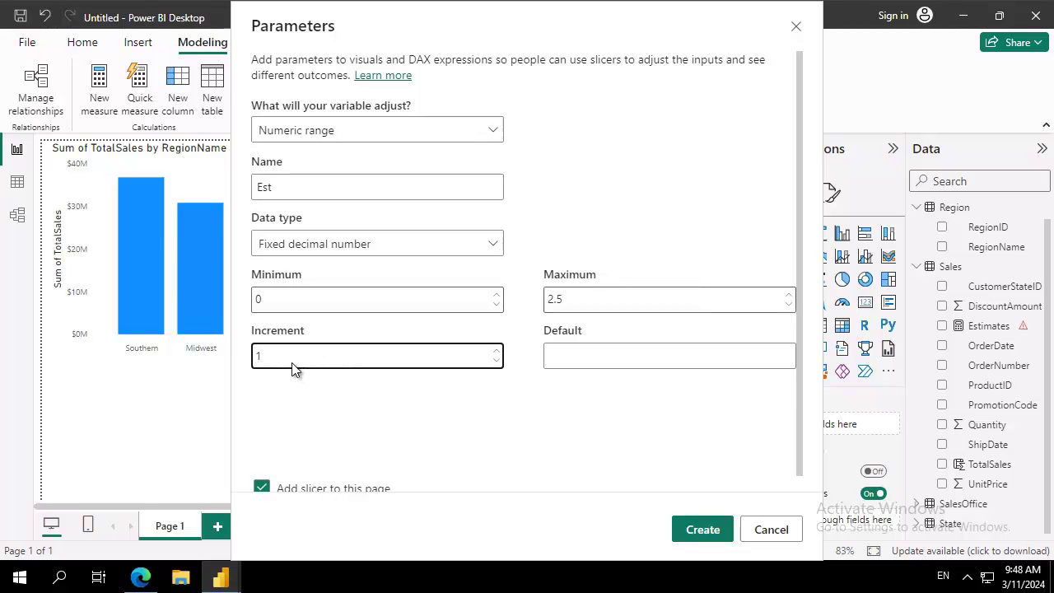
{"action": "left_click_drag", "start_coordinate": [290, 362], "coordinate": [256, 361]}
{"action": "key", "text": "BackSpace"}
{"action": "type", "text": "0.0"}
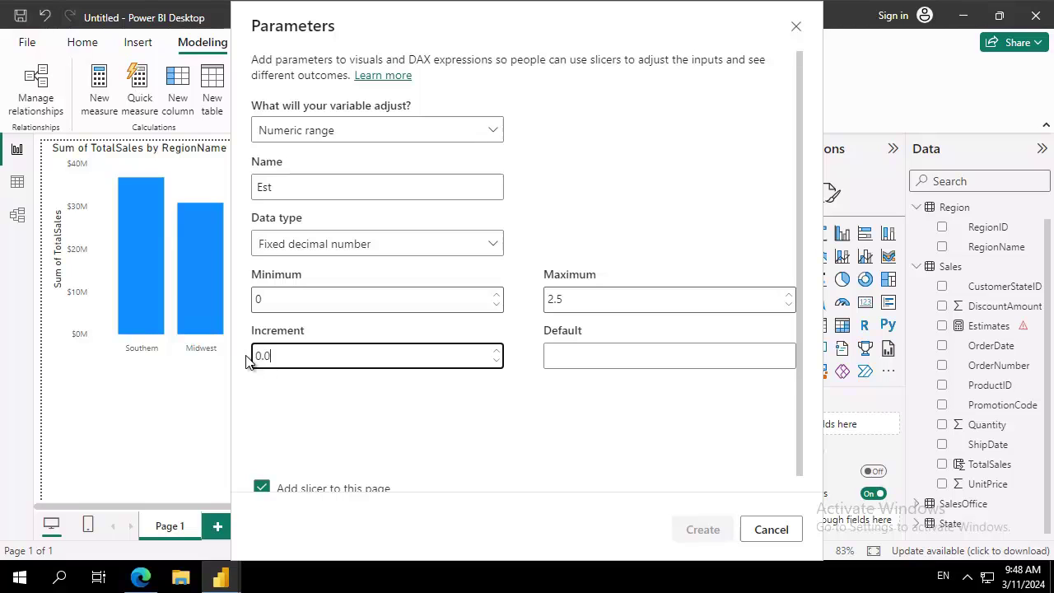
{"action": "type", "text": "5"}
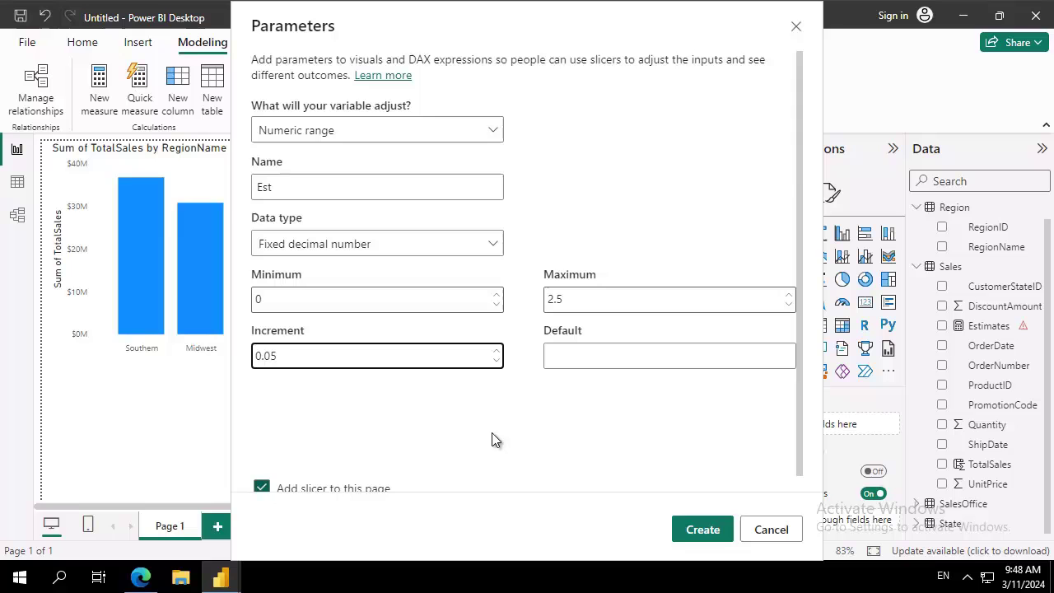
{"action": "left_click", "coordinate": [708, 534]}
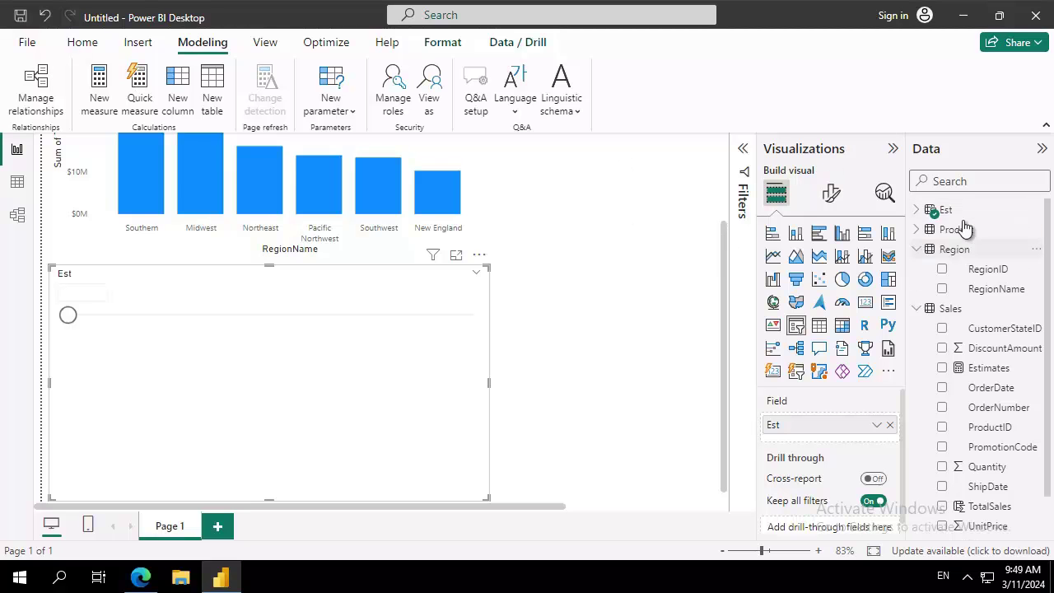
Inspect the Est table's GENERATESERIES arguments: start 0, end 2.5, increment 0.05
{"action": "left_click", "coordinate": [934, 210]}
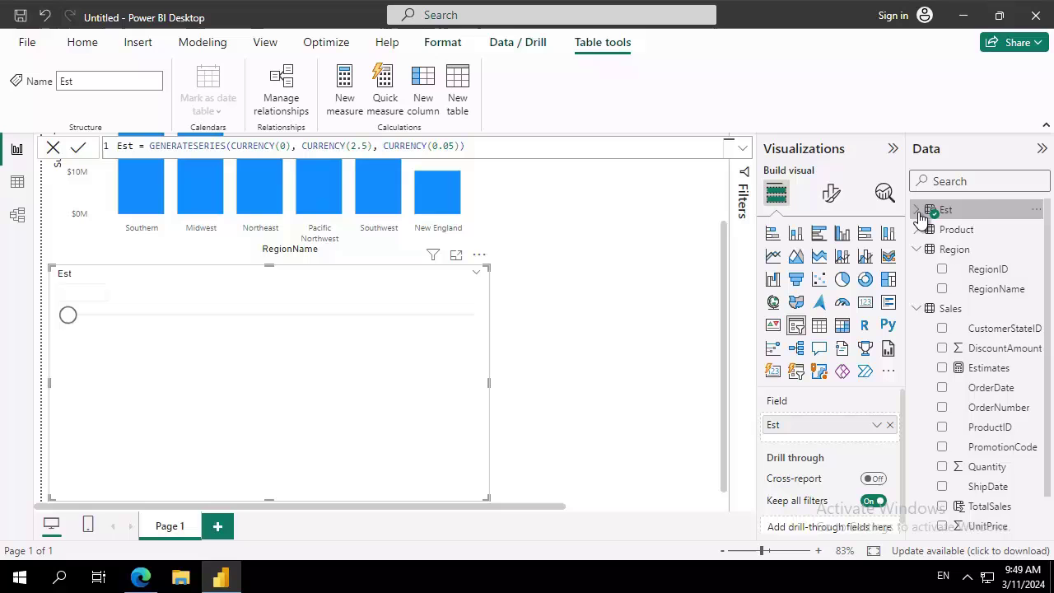
{"action": "left_click", "coordinate": [228, 146]}
{"action": "key", "text": "shift+End"}
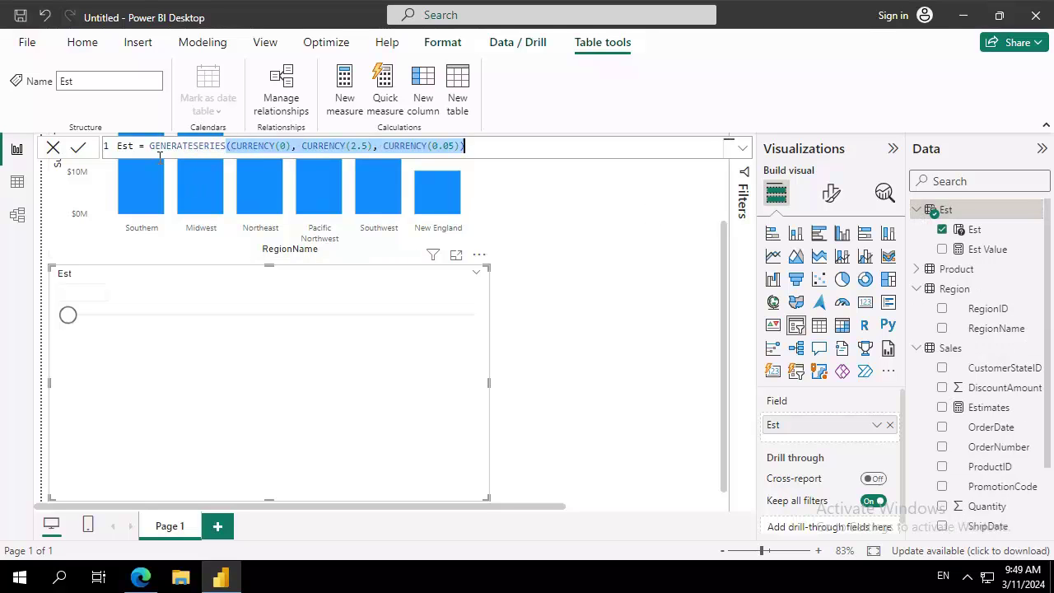
{"action": "left_click", "coordinate": [284, 146]}
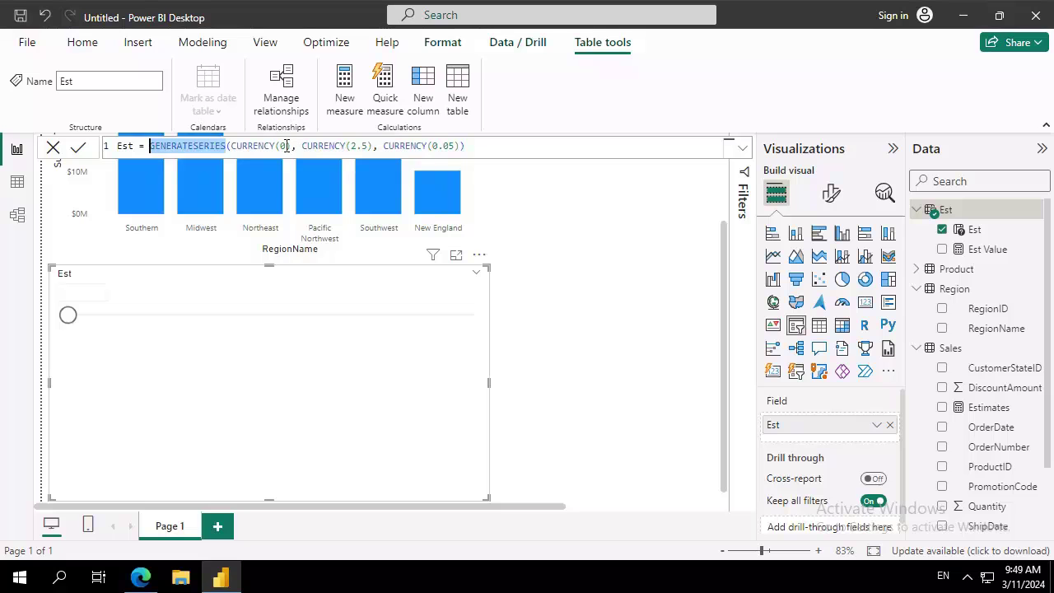
{"action": "key", "text": "Right"}
{"action": "key", "text": "Right"}
{"action": "key", "text": "Right"}
{"action": "key", "text": "Right"}
{"action": "key", "text": "Right"}
{"action": "key", "text": "Right"}
{"action": "key", "text": "Right"}
{"action": "key", "text": "Right"}
{"action": "key", "text": "Right"}
{"action": "key", "text": "Right"}
{"action": "key", "text": "Right"}
{"action": "key", "text": "Right"}
{"action": "key", "text": "Right"}
{"action": "key", "text": "Right"}
{"action": "key", "text": "Right"}
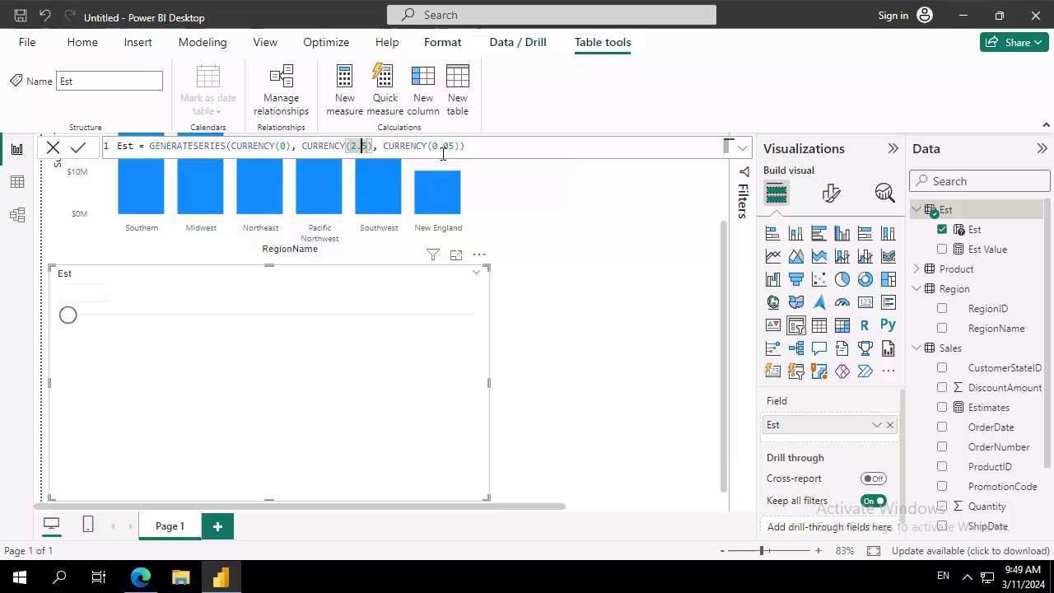
{"action": "key", "text": "Right"}
{"action": "key", "text": "Right"}
{"action": "key", "text": "Right"}
{"action": "key", "text": "Right"}
{"action": "key", "text": "Right"}
{"action": "key", "text": "Right"}
{"action": "key", "text": "Right"}
{"action": "key", "text": "Right"}
{"action": "key", "text": "Right"}
{"action": "key", "text": "Right"}
{"action": "key", "text": "Right"}
{"action": "key", "text": "Right"}
{"action": "key", "text": "Right"}
{"action": "key", "text": "Right"}
{"action": "key", "text": "Right"}
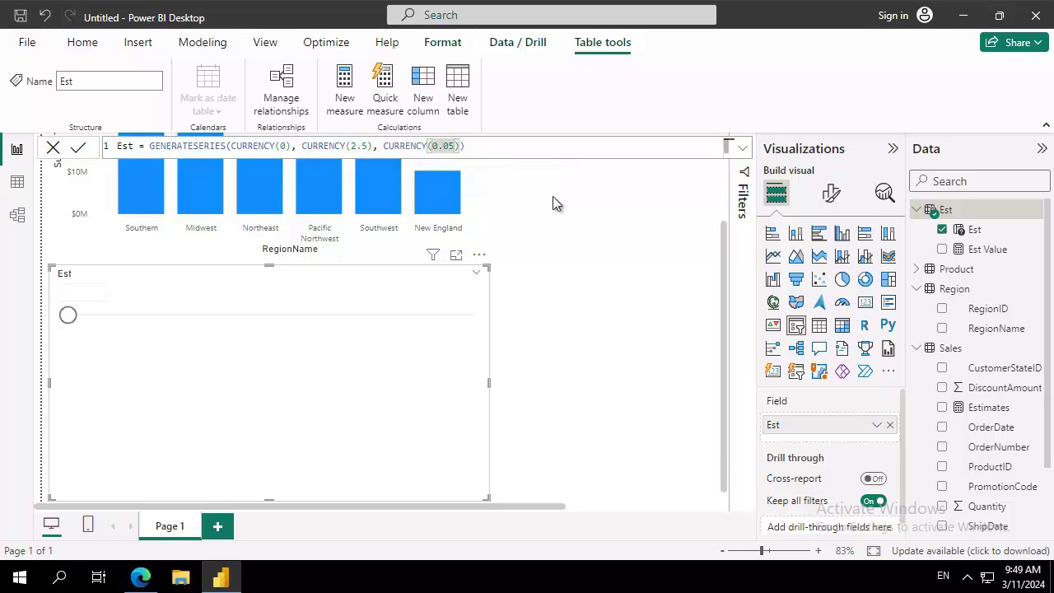
Review the Est Value measure's SELECTEDVALUE('Est'[Est]) formula and try the Est slicer, leaving it at 0.00
{"action": "left_click", "coordinate": [991, 254]}
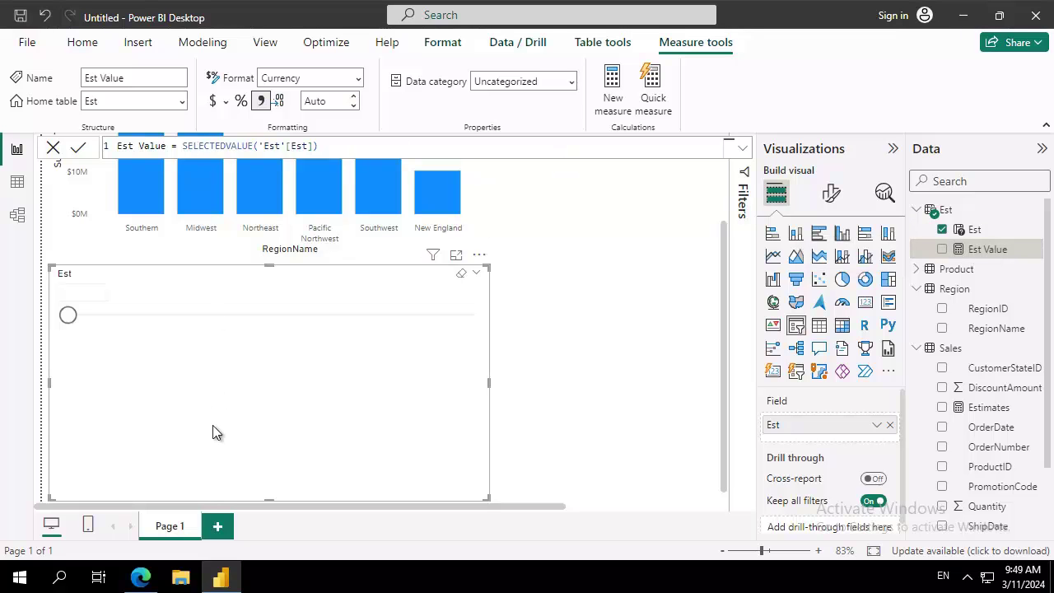
{"action": "left_click_drag", "start_coordinate": [68, 314], "coordinate": [28, 305]}
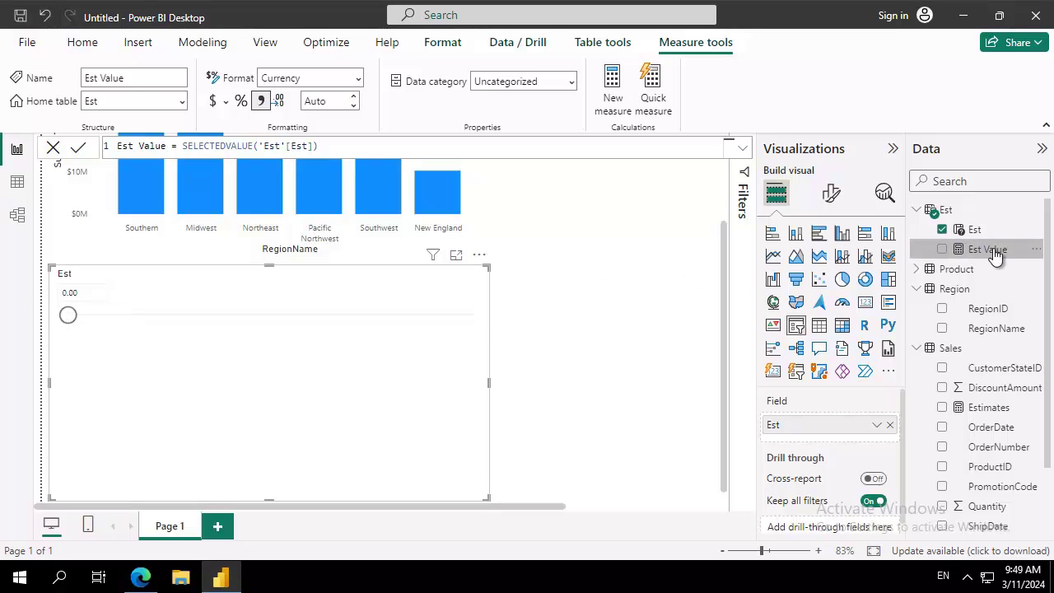
{"action": "left_click", "coordinate": [607, 289]}
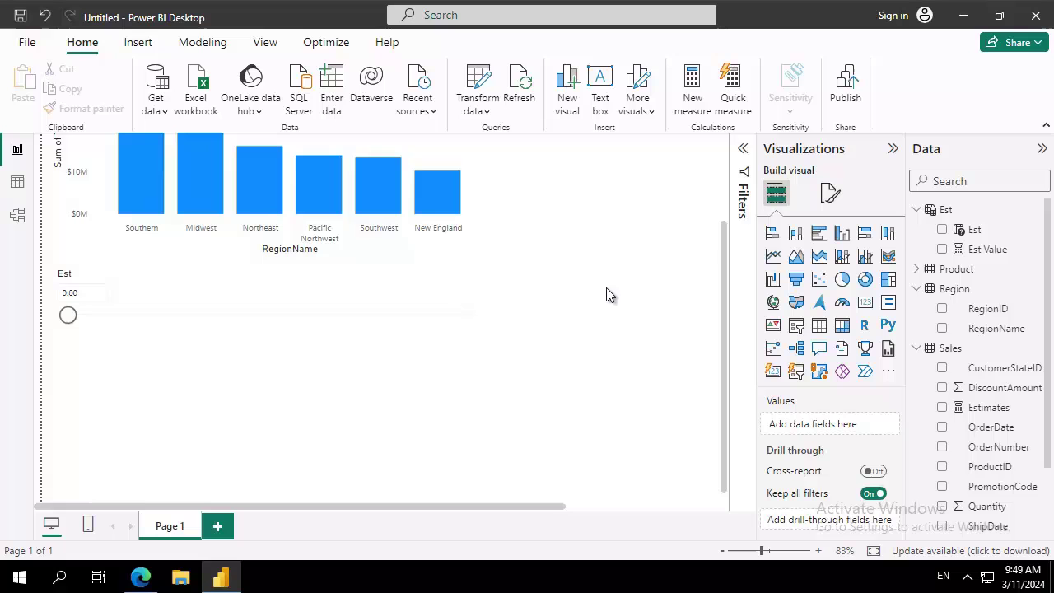
Start a new Sales measure named Estimates that sums Sales[TotalSales]
{"action": "left_click", "coordinate": [944, 352]}
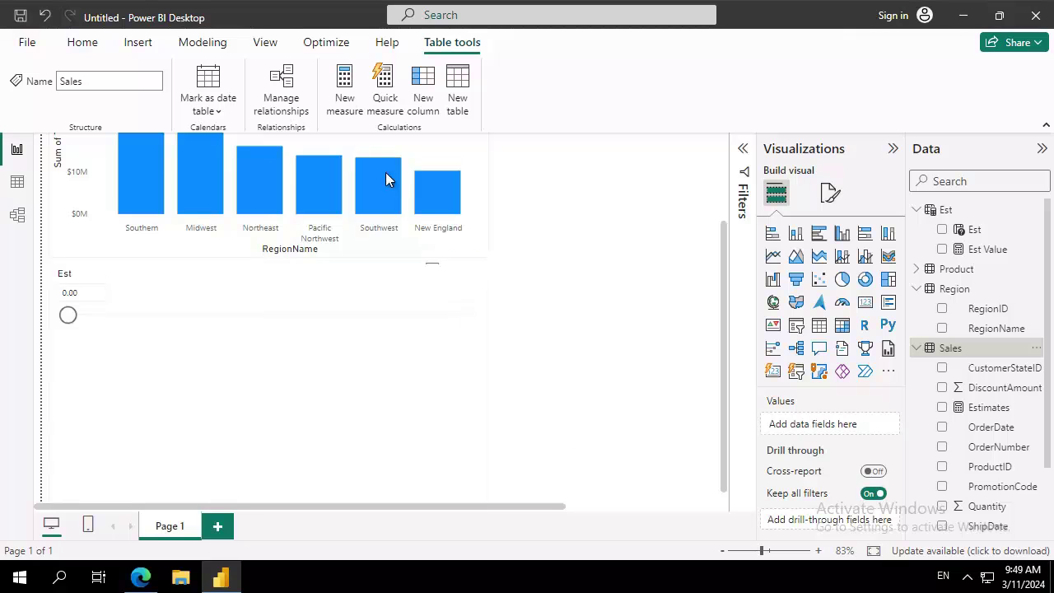
{"action": "left_click", "coordinate": [335, 87]}
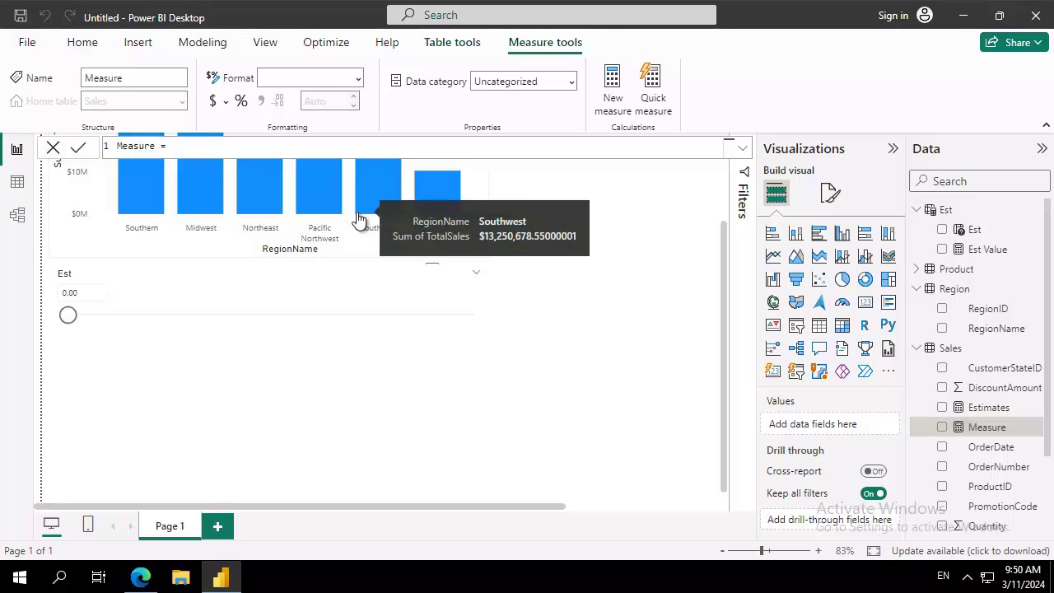
{"action": "type", "text": "Estimates"}
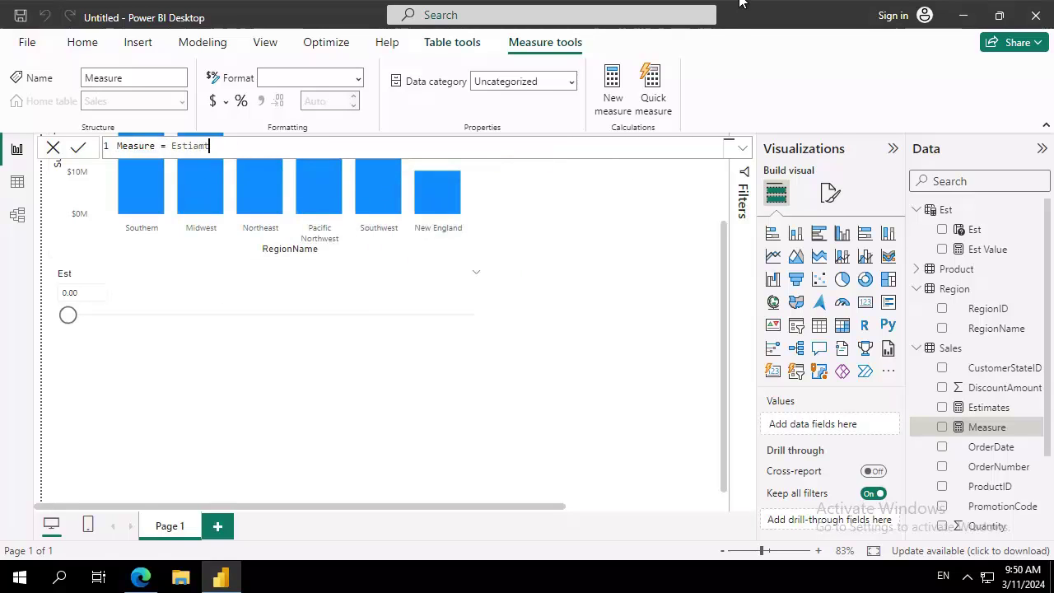
{"action": "key", "text": "BackSpace"}
{"action": "key", "text": "BackSpace"}
{"action": "type", "text": "Estimate"}
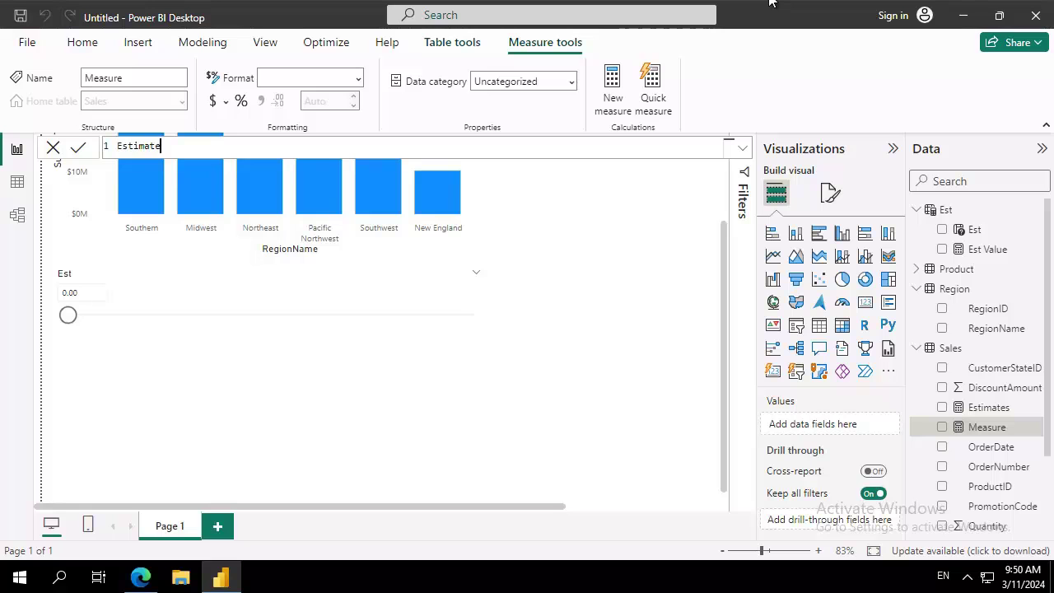
{"action": "type", "text": "s = SUm("}
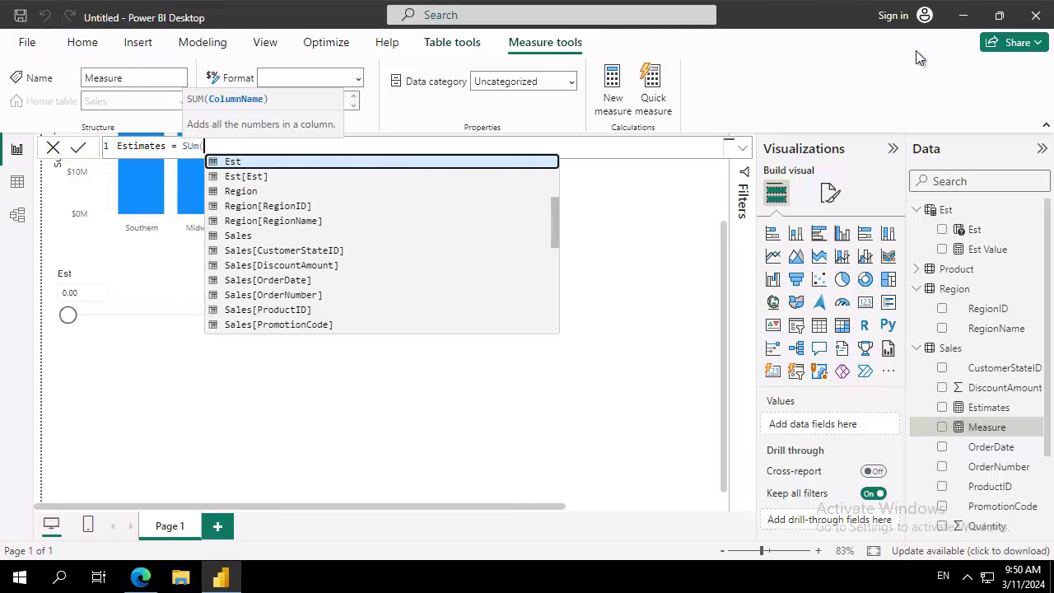
{"action": "type", "text": "s"}
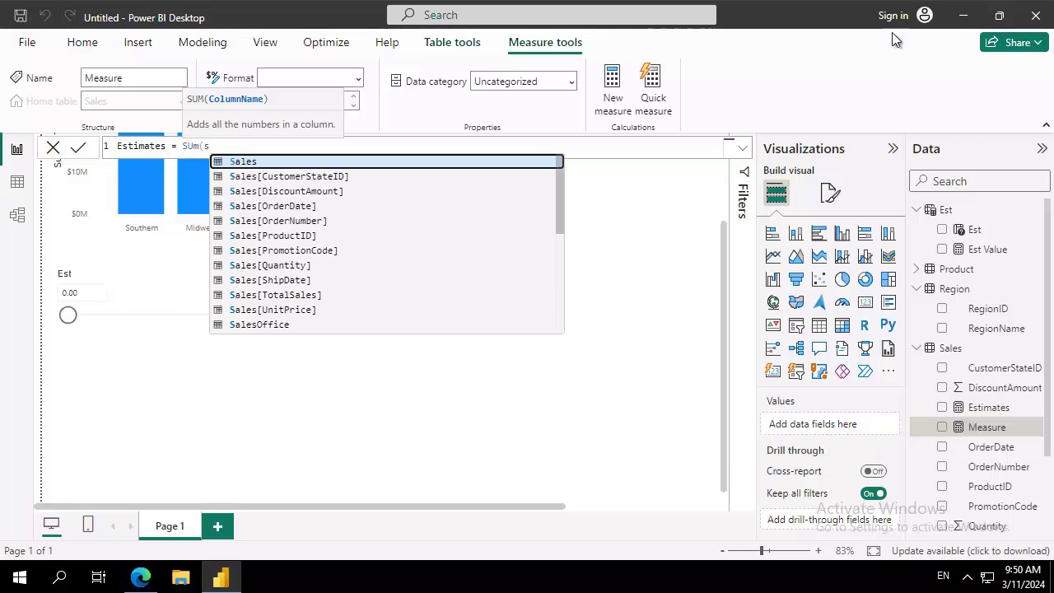
{"action": "left_click", "coordinate": [276, 296]}
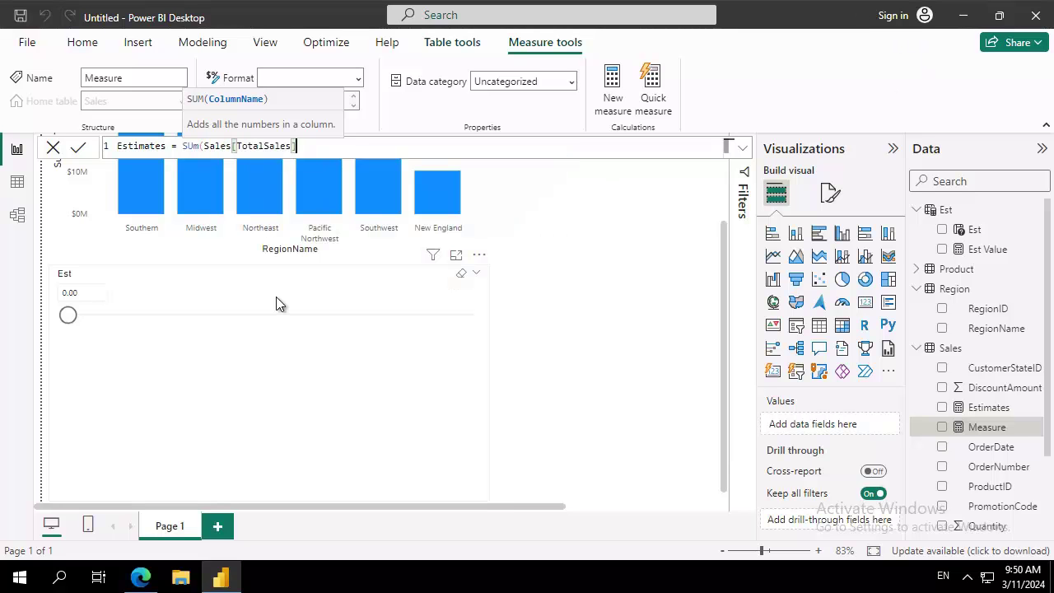
Multiply the sum by Est[Est Value], fix SUm to Sum, and commit the formula
{"action": "type", "text": ")"}
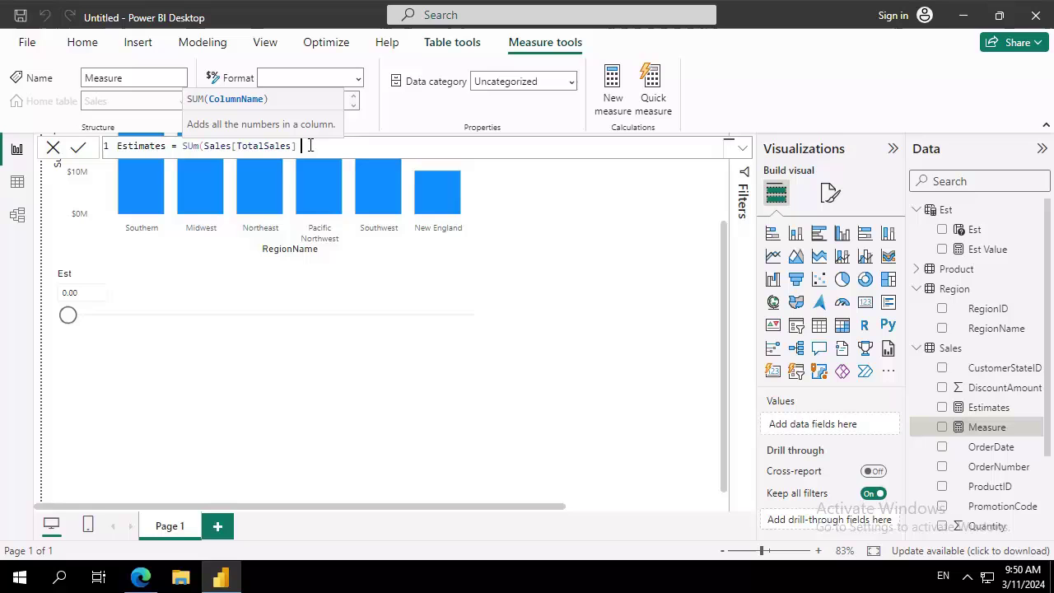
{"action": "type", "text": " *"}
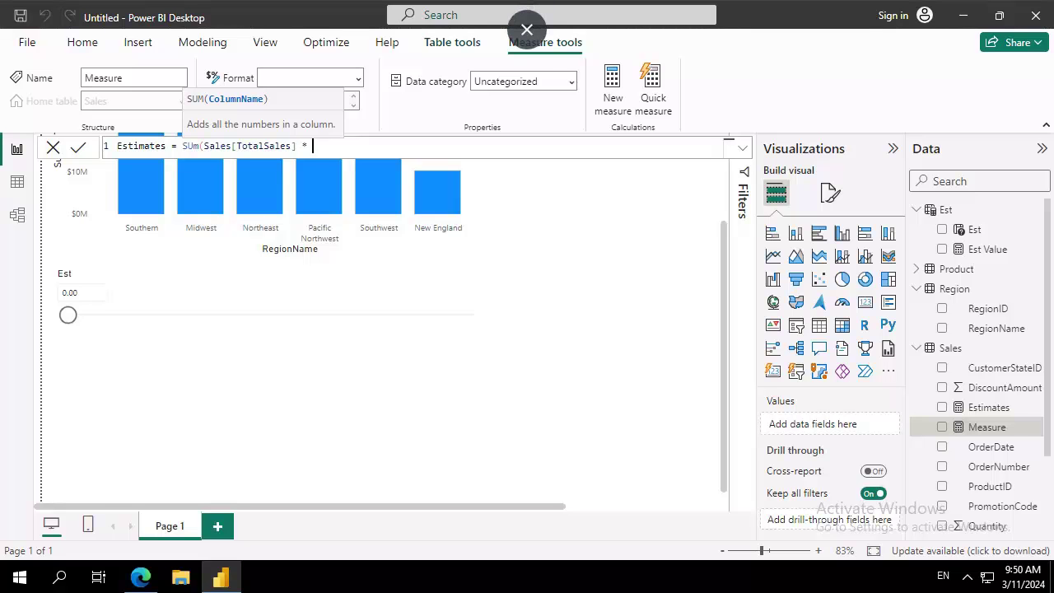
{"action": "type", "text": " e"}
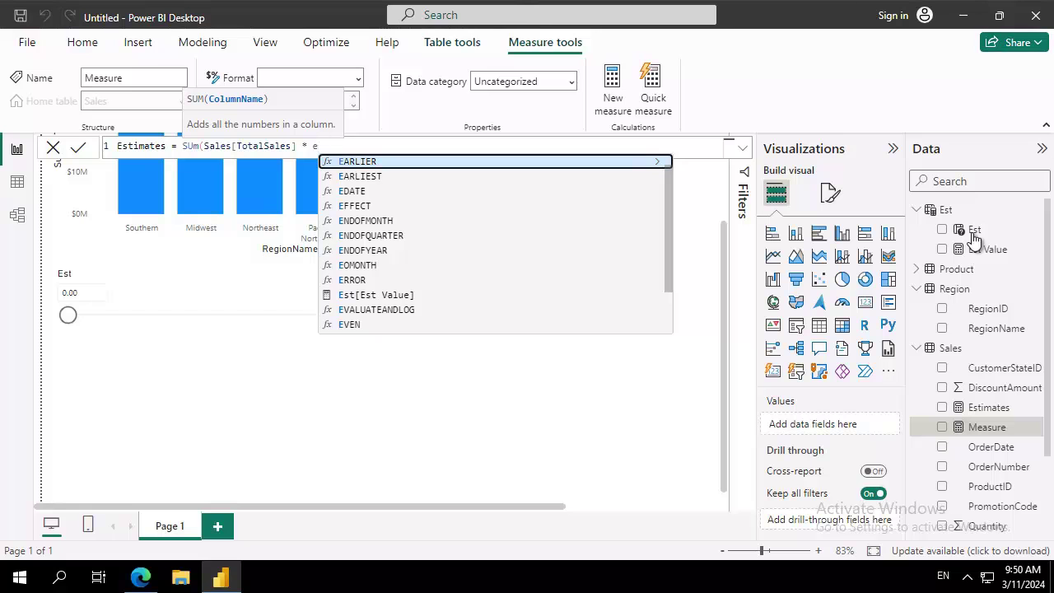
{"action": "type", "text": "s"}
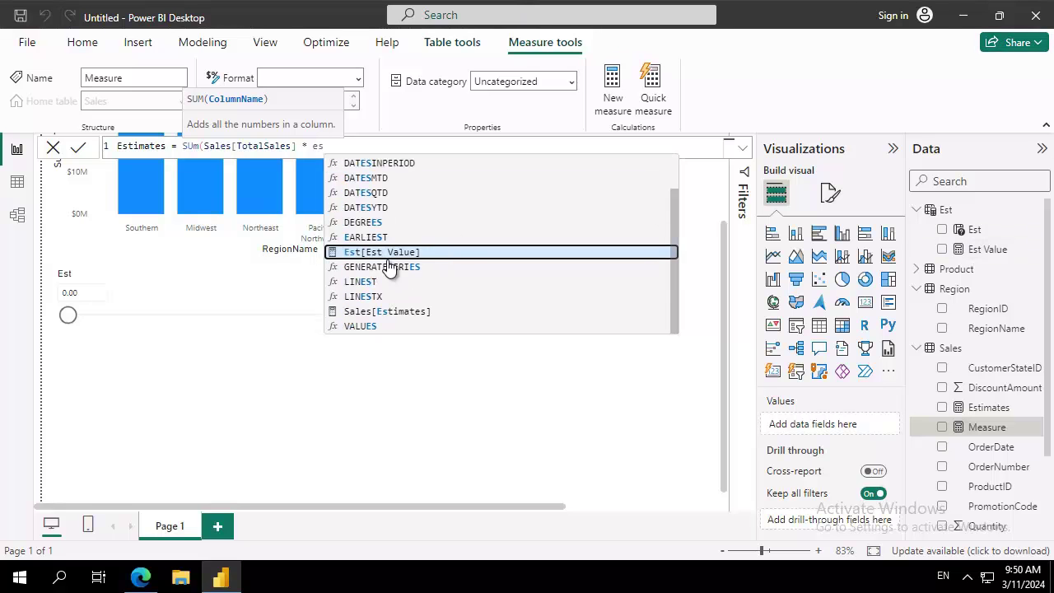
{"action": "left_click", "coordinate": [373, 253]}
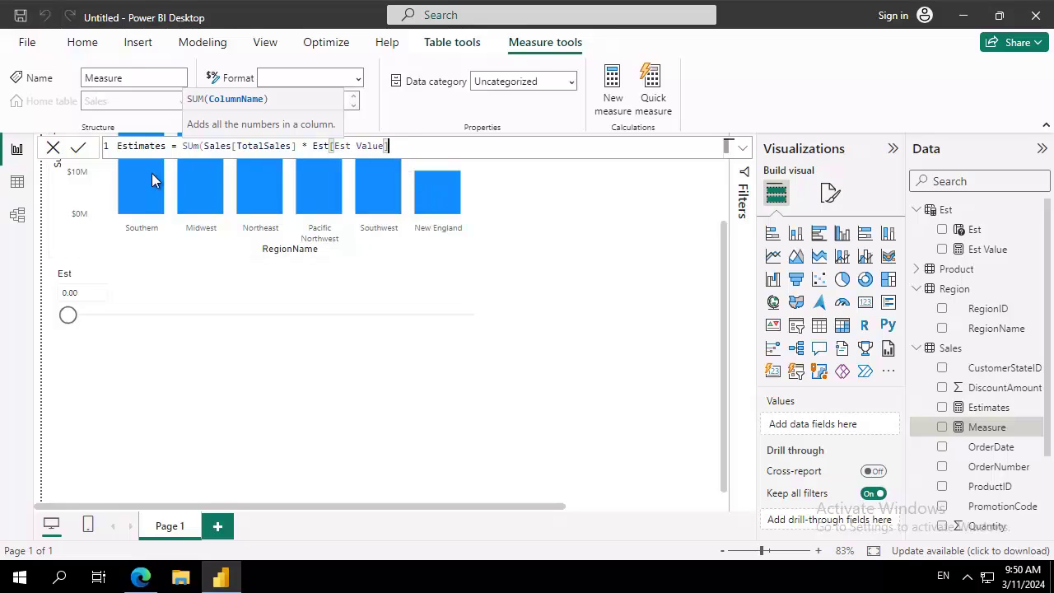
{"action": "left_click", "coordinate": [297, 148]}
{"action": "type", "text": ")"}
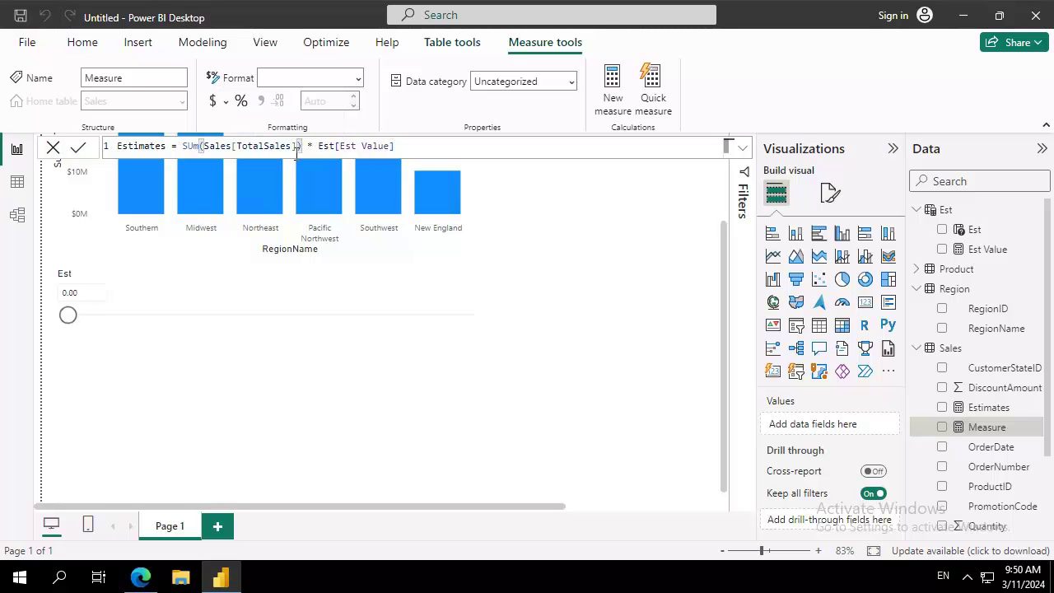
{"action": "double_click", "coordinate": [192, 147]}
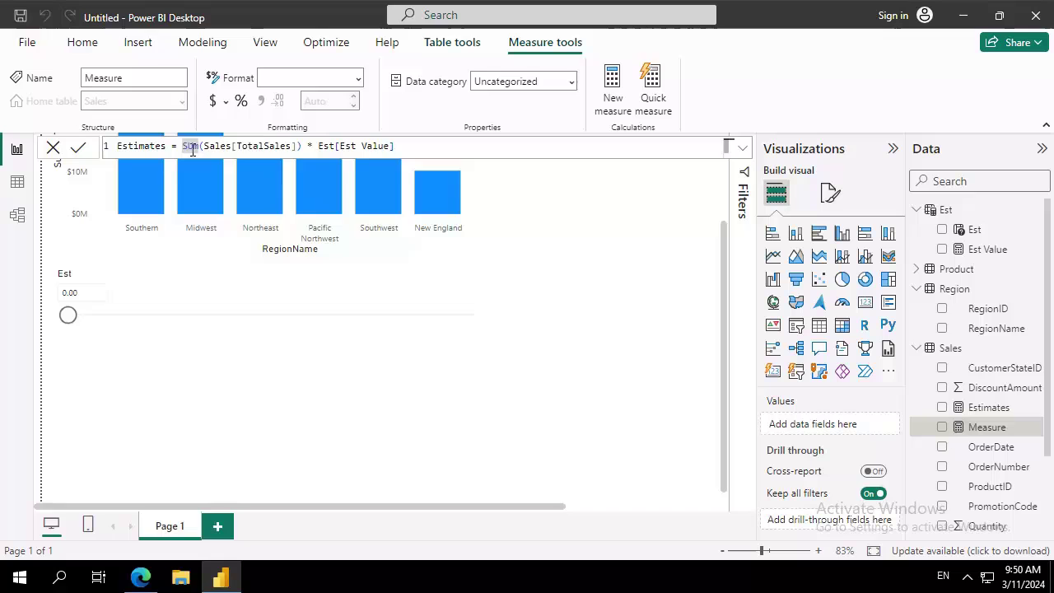
{"action": "type", "text": "Sum"}
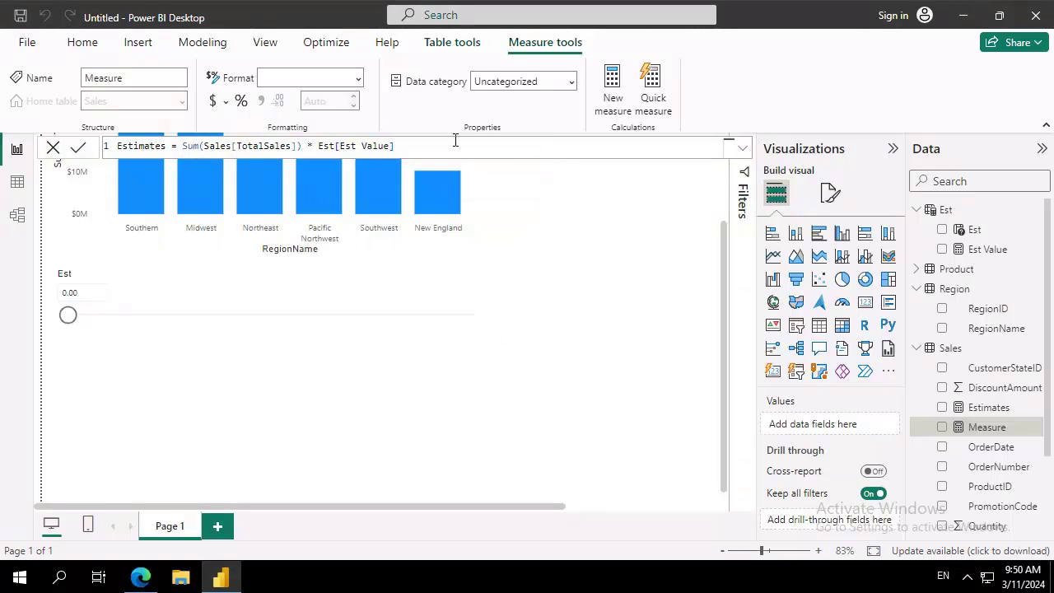
{"action": "key", "text": "Return"}
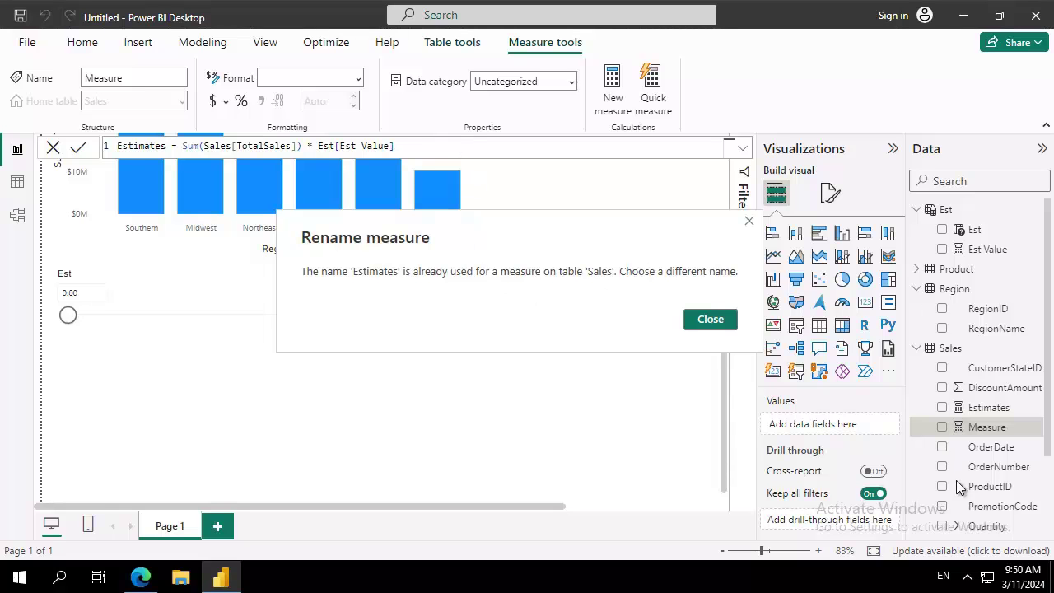
Dismiss the duplicate-name warning and rename the measure from Estimates to Estimate
{"action": "left_click", "coordinate": [704, 322]}
{"action": "double_click", "coordinate": [167, 146]}
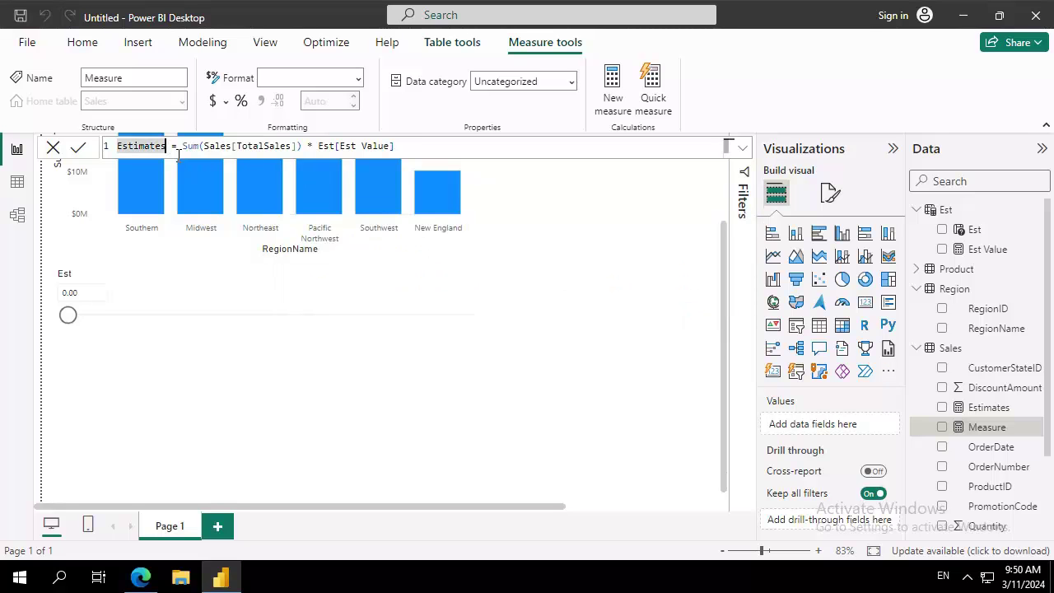
{"action": "type", "text": "Estimate"}
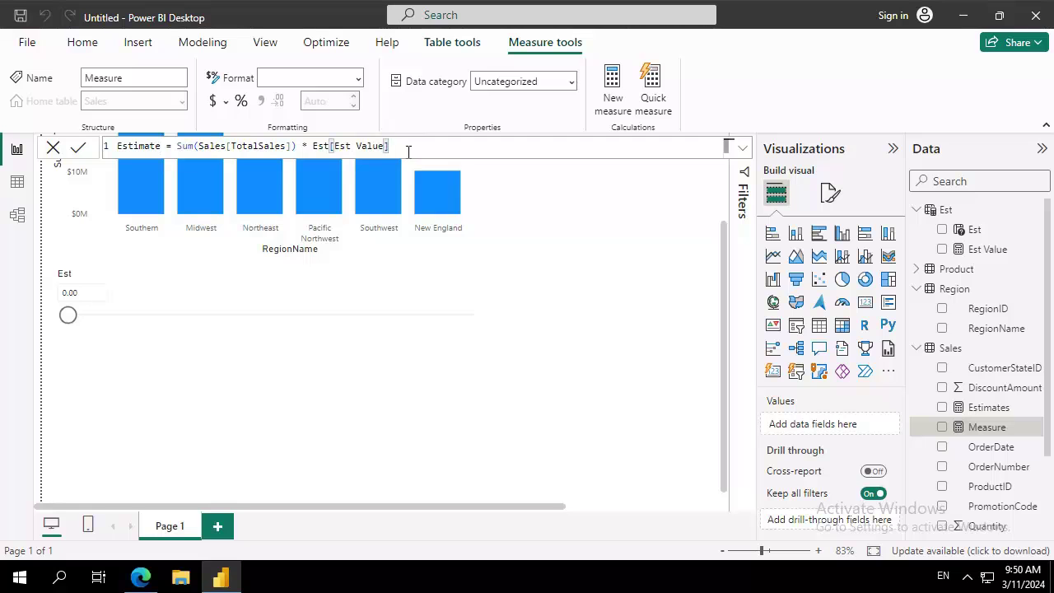
{"action": "key", "text": "Return"}
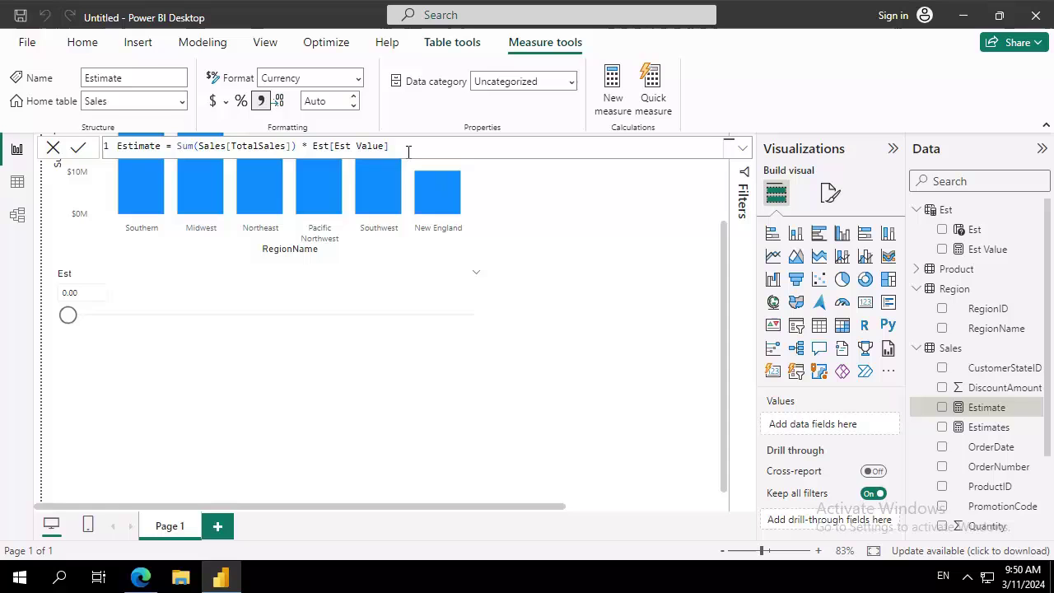
Add the Estimate measure to the region chart's Y-axis beside Sum of TotalSales
{"action": "scroll", "coordinate": [613, 265], "scroll_direction": "up", "scroll_amount": 3}
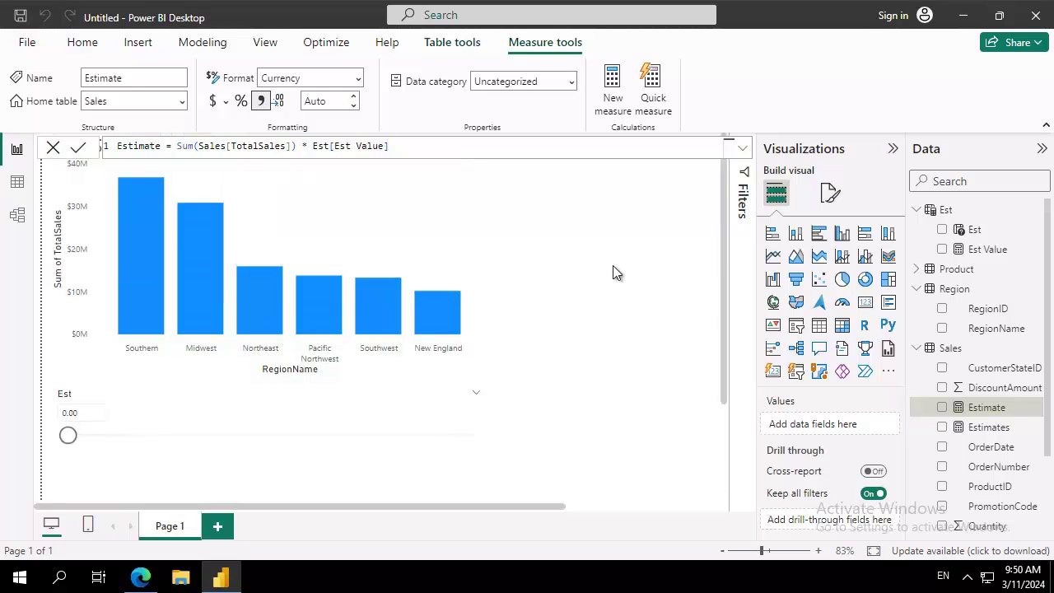
{"action": "left_click", "coordinate": [207, 280]}
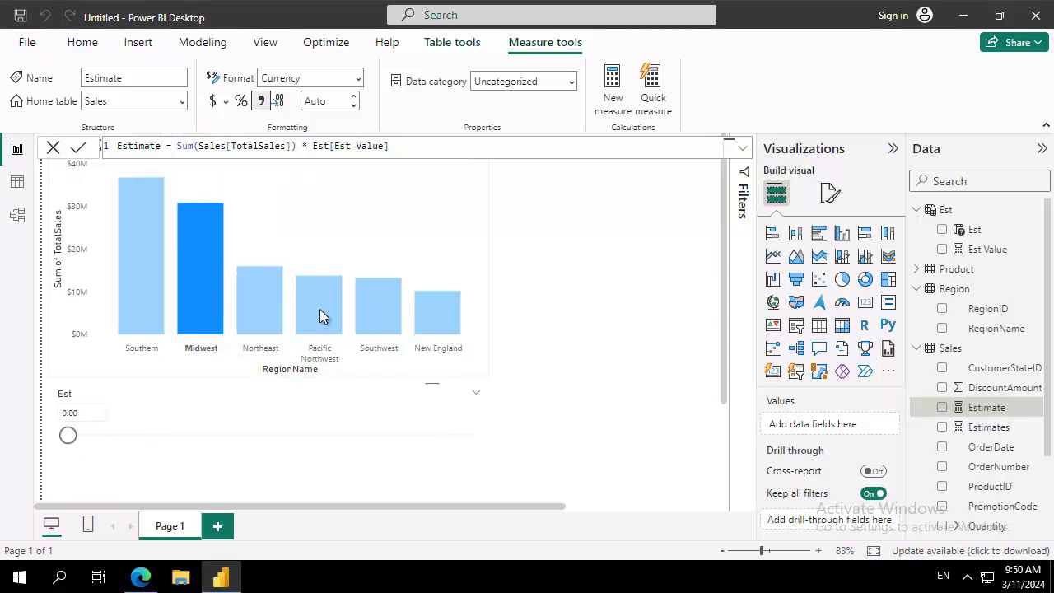
{"action": "left_click", "coordinate": [242, 231]}
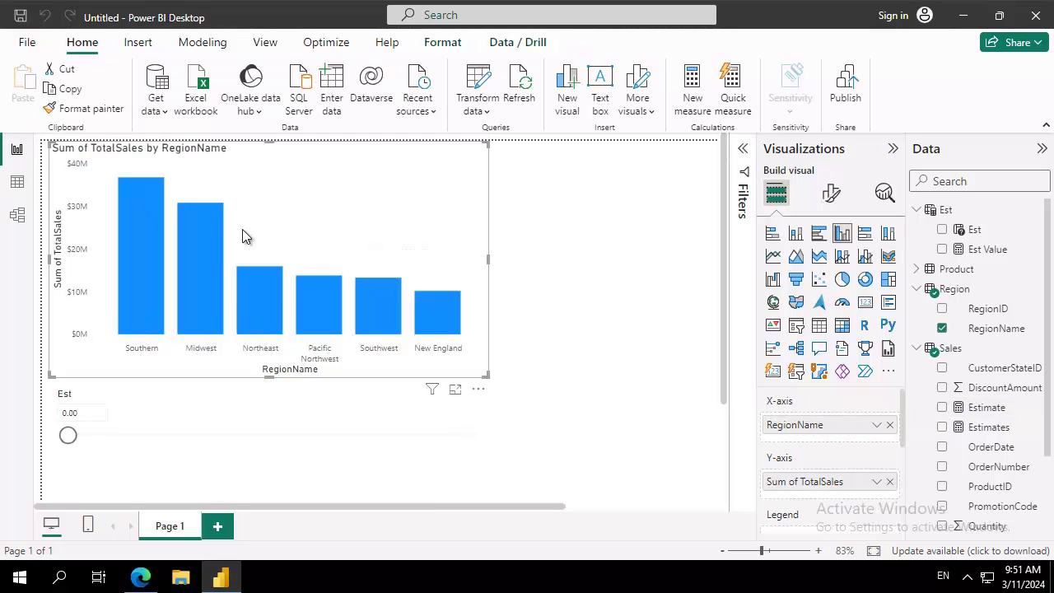
{"action": "left_click", "coordinate": [163, 480]}
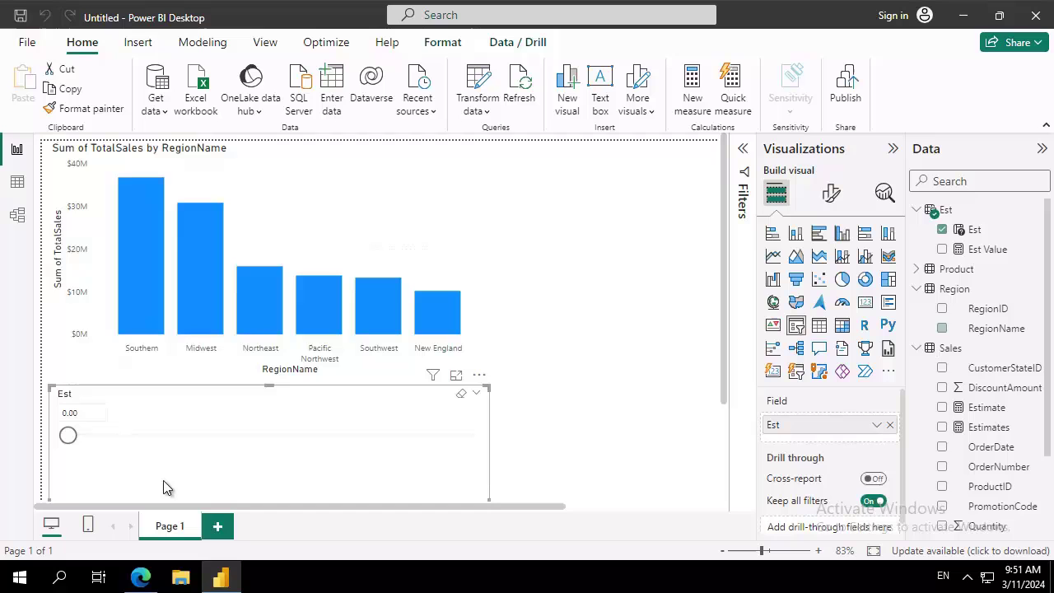
{"action": "left_click", "coordinate": [279, 220]}
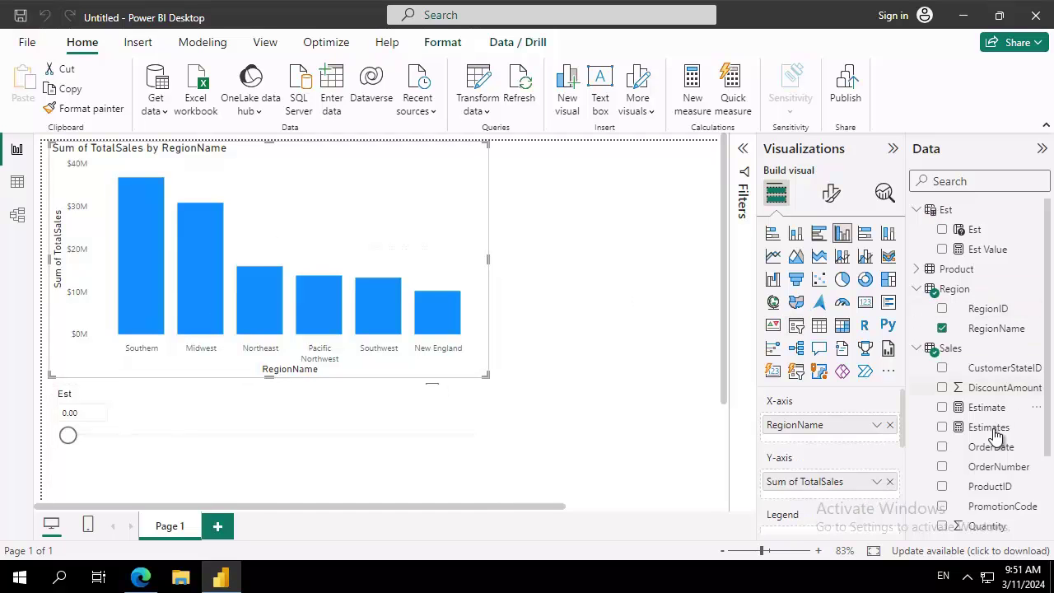
{"action": "left_click_drag", "start_coordinate": [971, 408], "coordinate": [823, 488]}
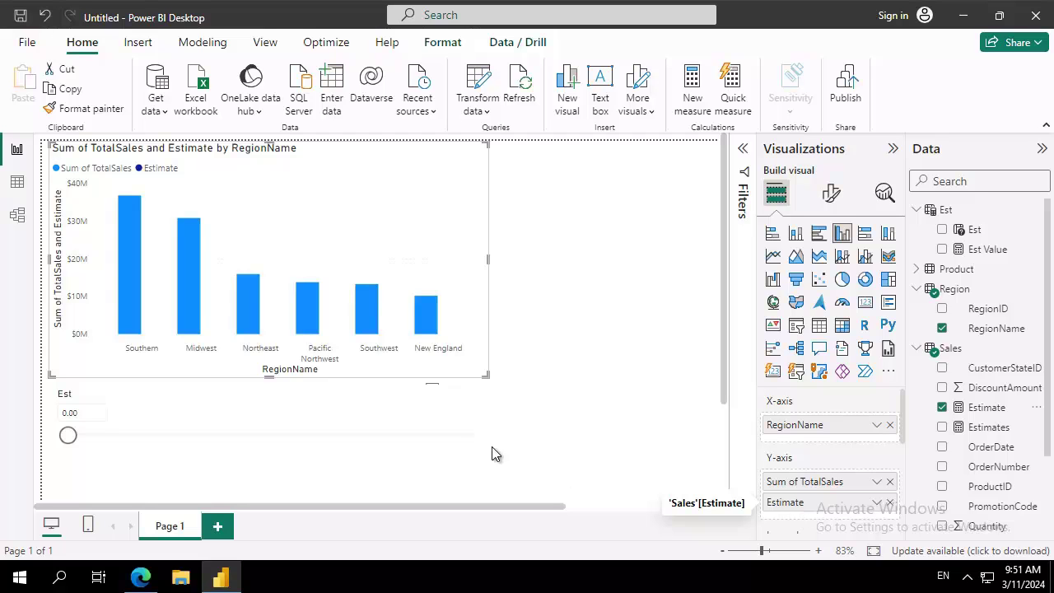
Slide the Est slicer from 0.10 up to 0.20
{"action": "left_click_drag", "start_coordinate": [70, 442], "coordinate": [85, 442]}
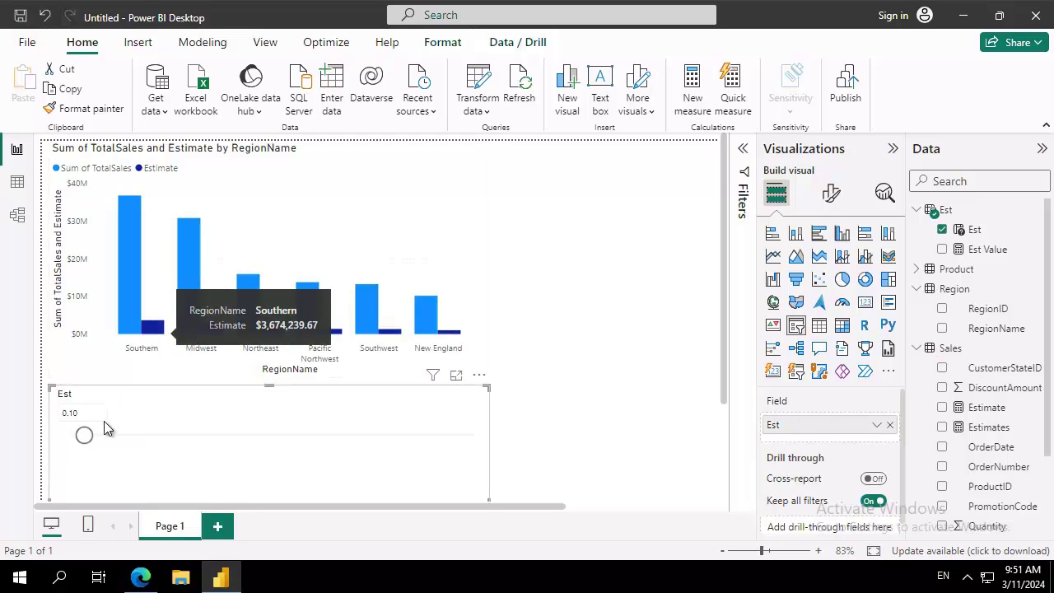
{"action": "left_click_drag", "start_coordinate": [85, 440], "coordinate": [103, 437]}
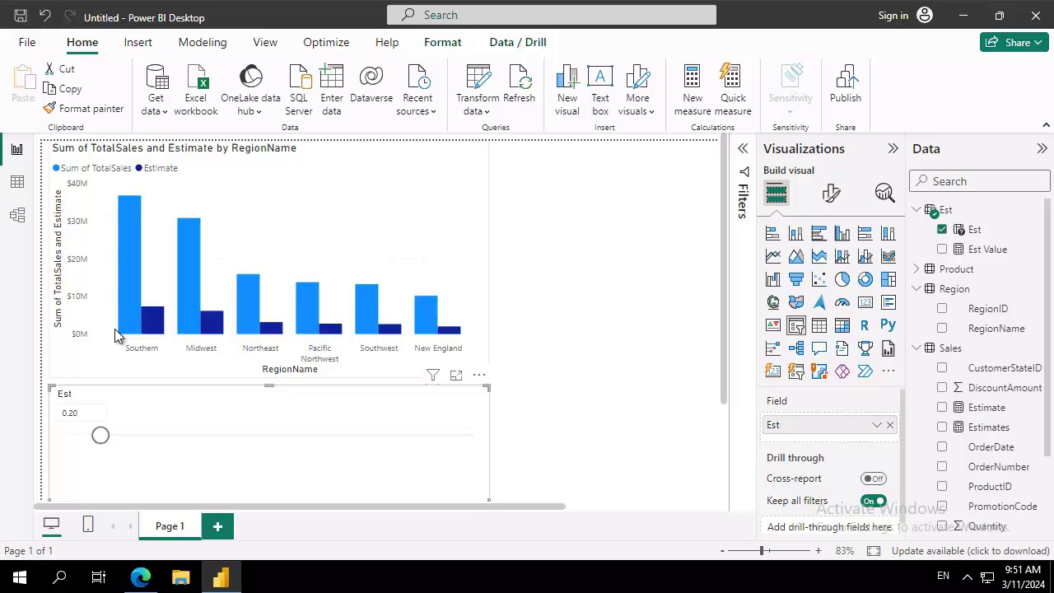
Change the Est GENERATESERIES start value from CURRENCY(0) to CURRENCY(1)
{"action": "left_click", "coordinate": [959, 210]}
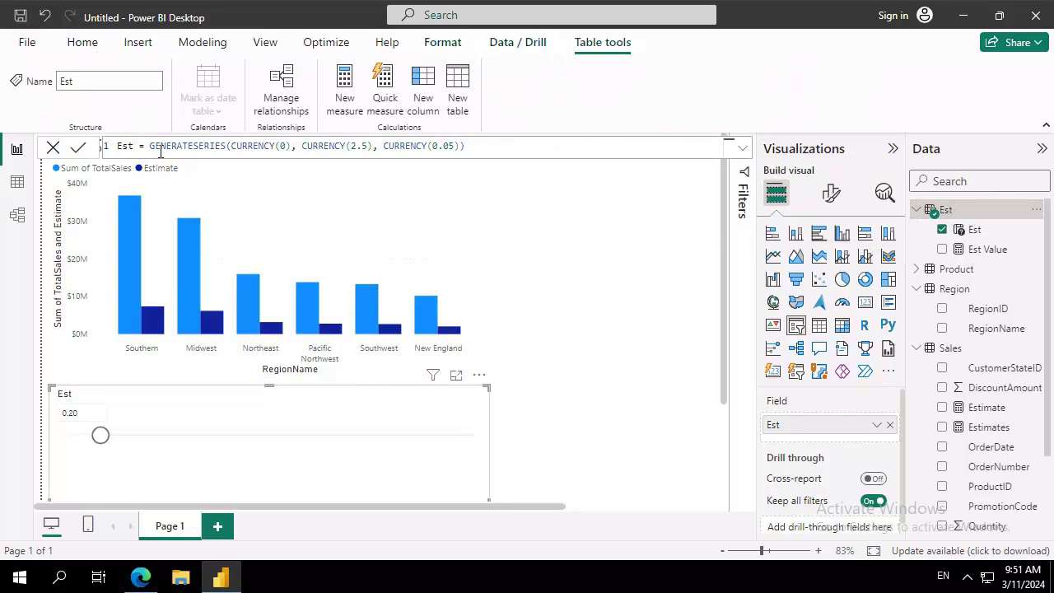
{"action": "left_click", "coordinate": [286, 145]}
{"action": "left_click", "coordinate": [485, 146]}
{"action": "key", "text": "Return"}
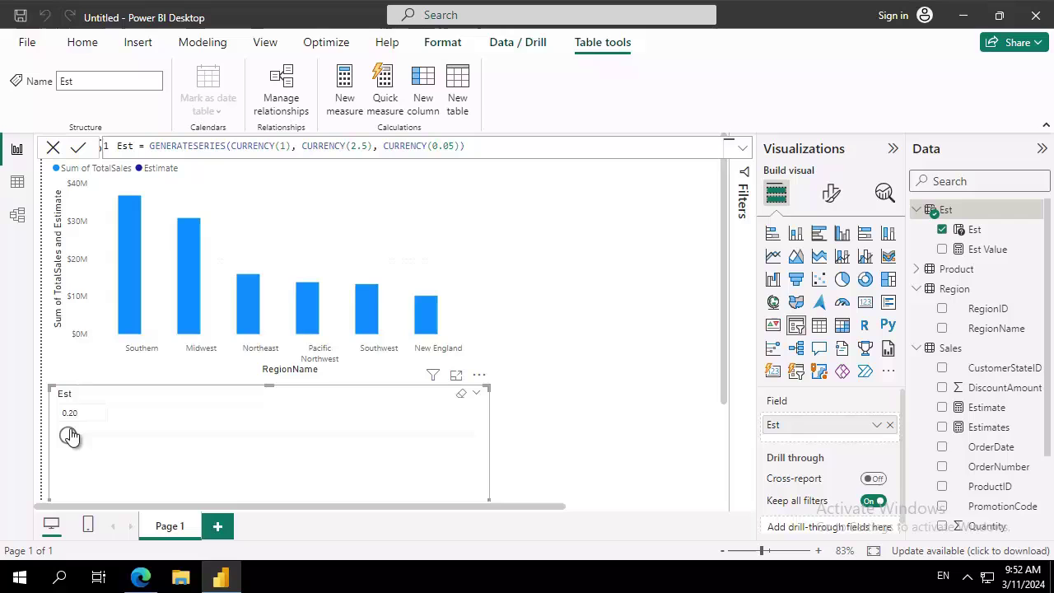
Raise the Est slicer to 1.25 so the Estimate bars exceed TotalSales, then deselect it
{"action": "mouse_move", "coordinate": [69, 437]}
{"action": "left_mouse_down"}
{"action": "mouse_move", "coordinate": [85, 442]}
{"action": "mouse_move", "coordinate": [67, 436]}
{"action": "left_mouse_up"}
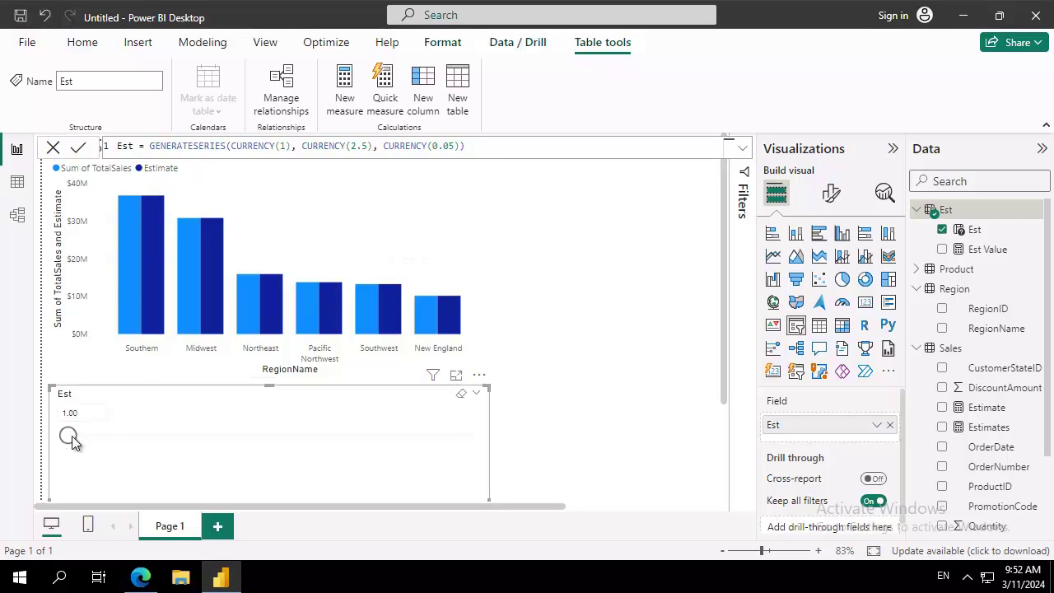
{"action": "left_click_drag", "start_coordinate": [76, 446], "coordinate": [109, 443]}
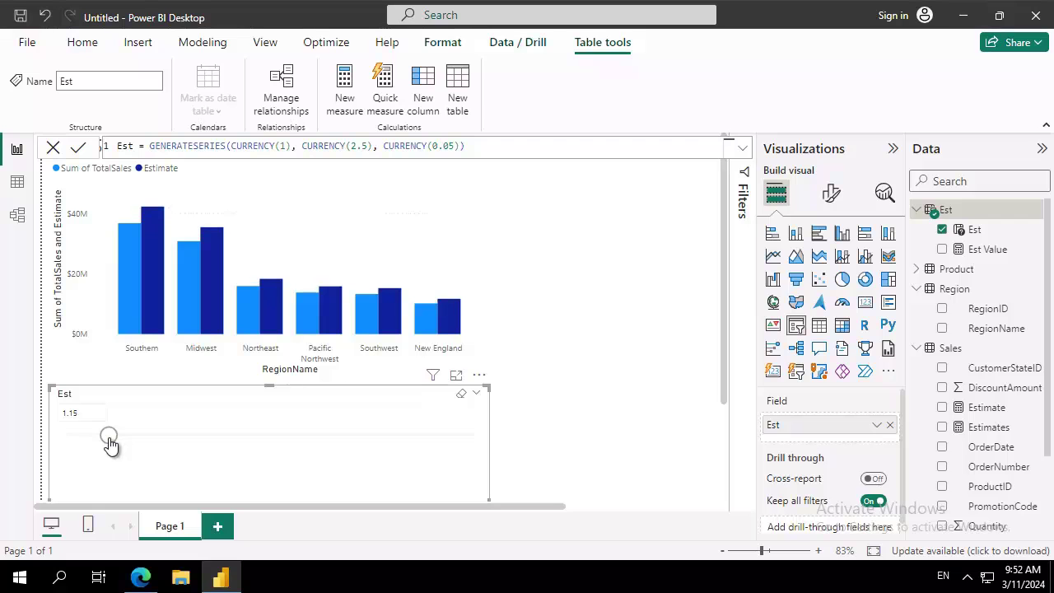
{"action": "left_click_drag", "start_coordinate": [111, 441], "coordinate": [136, 437]}
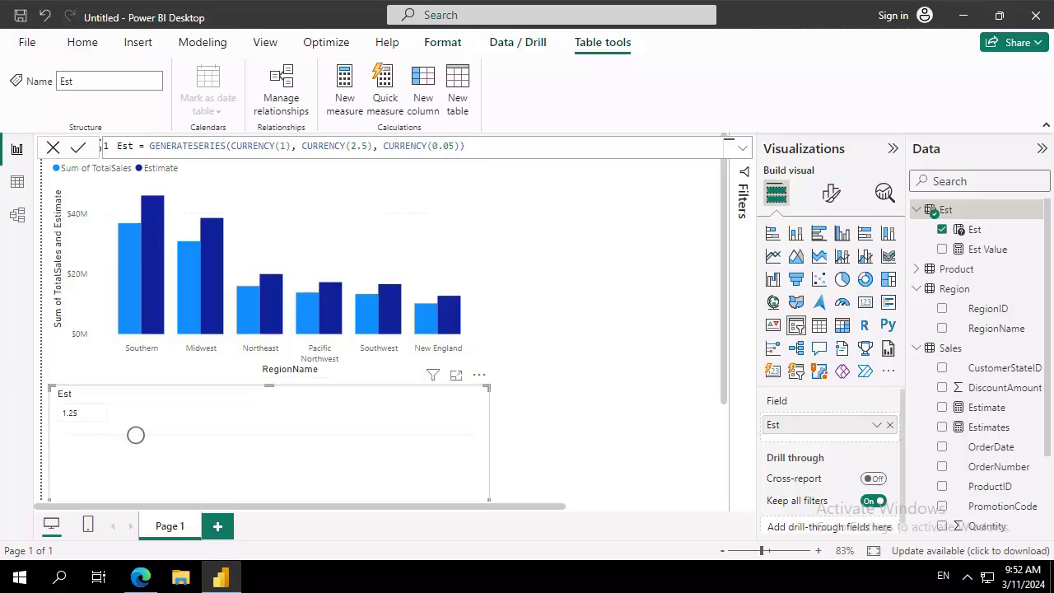
{"action": "left_click", "coordinate": [542, 248]}
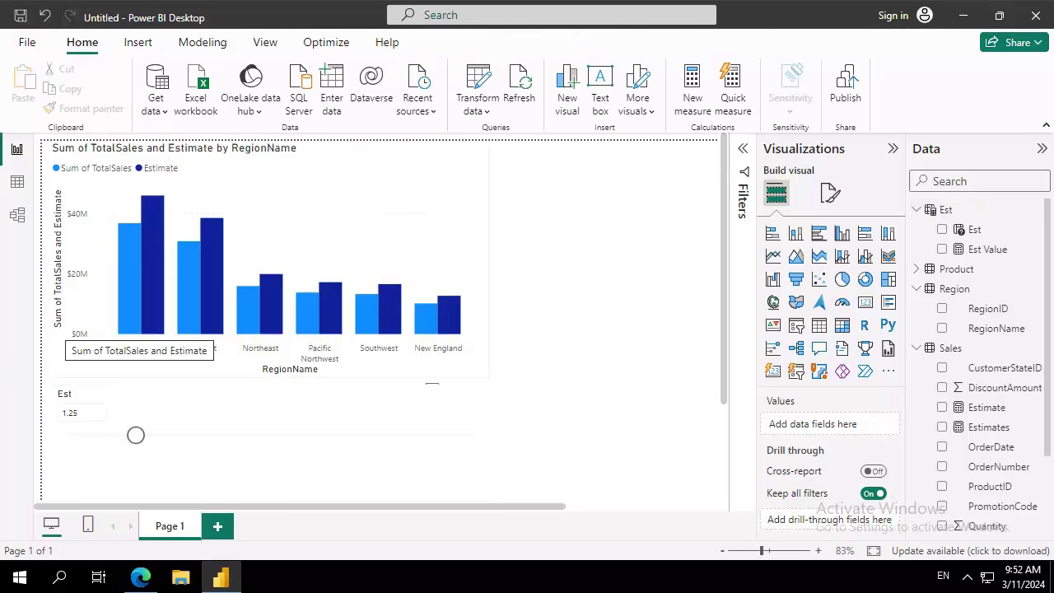